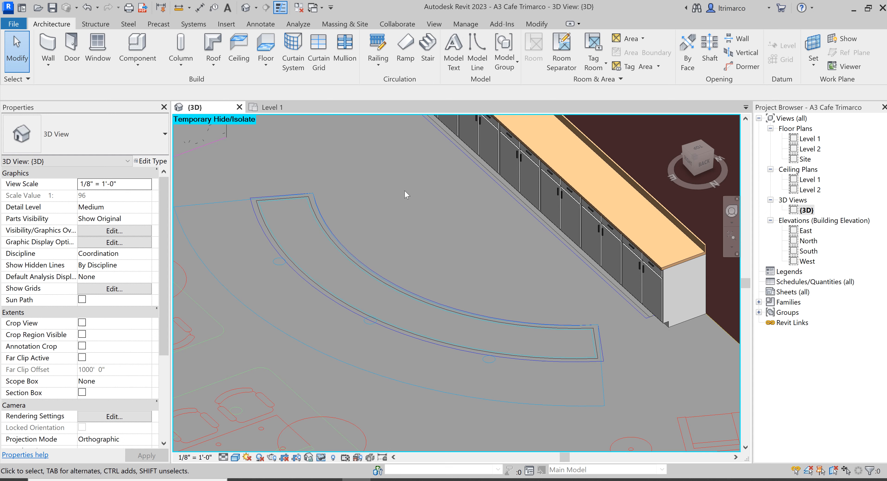
# Start a new in-place model component.
pyautogui.click(134, 68)
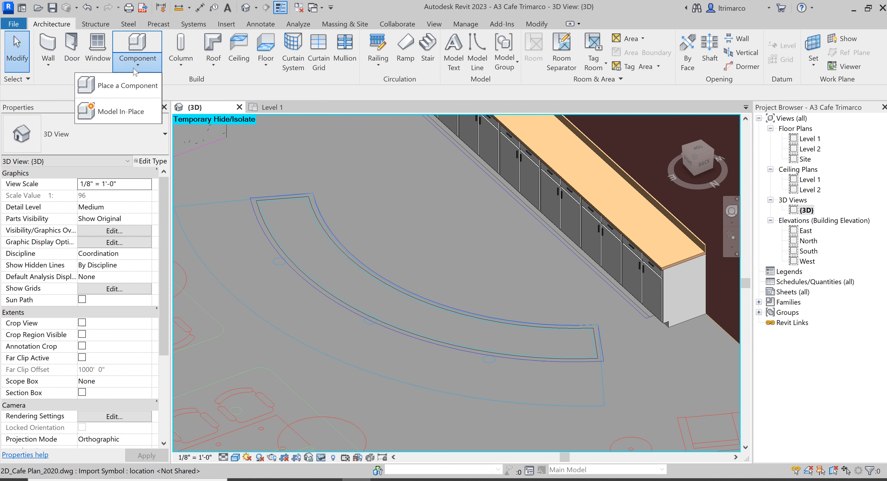
pyautogui.click(135, 117)
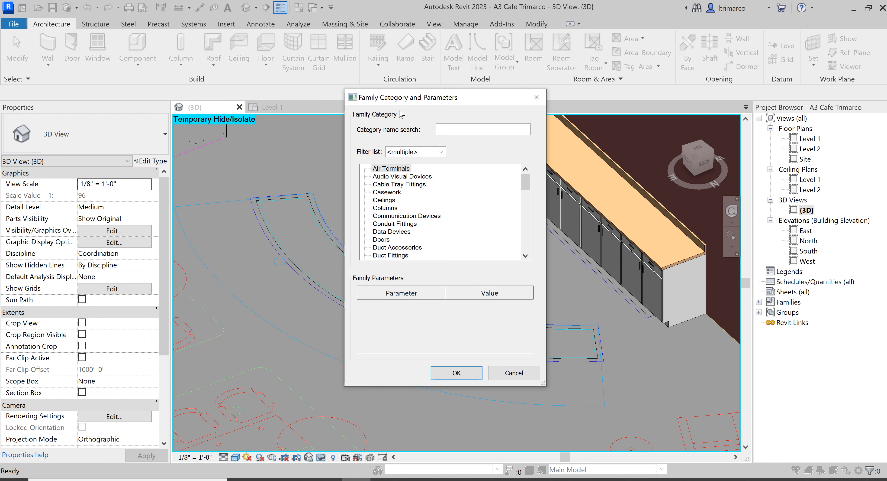
pyautogui.moveTo(416, 100); pyautogui.dragTo(404, 93)
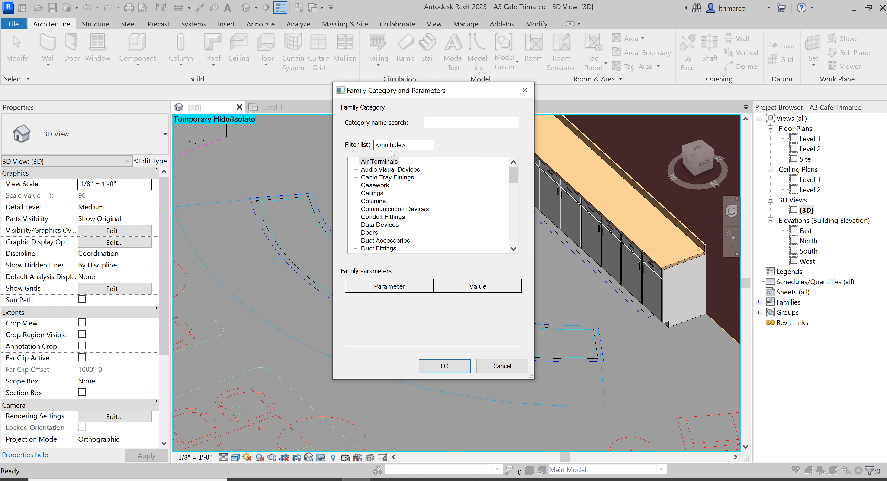
# Try searching the family categories for CASEWORK and MILLWORK, and clear the search.
pyautogui.click(445, 122)
pyautogui.write('CASEW')
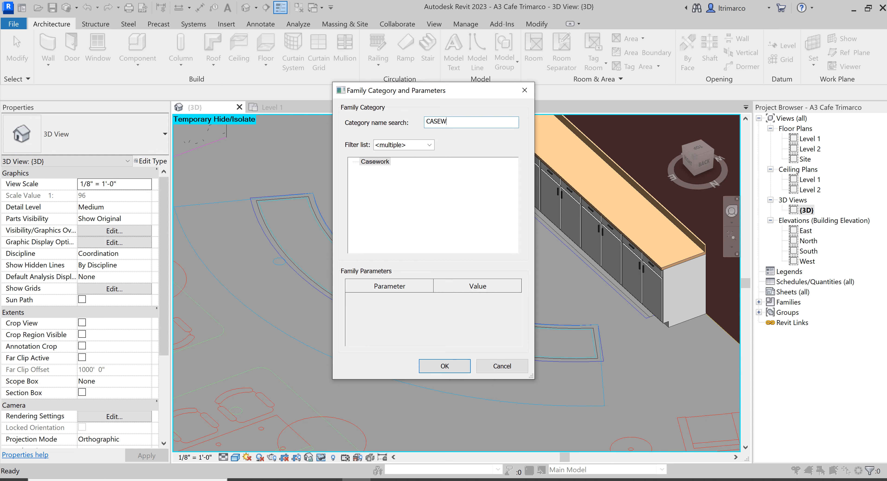
pyautogui.write('ORK')
pyautogui.press('BackSpace')
pyautogui.press('BackSpace')
pyautogui.press('BackSpace')
pyautogui.press('BackSpace')
pyautogui.press('BackSpace')
pyautogui.press('BackSpace')
pyautogui.press('BackSpace')
pyautogui.press('BackSpace')
pyautogui.write('MILLWORK')
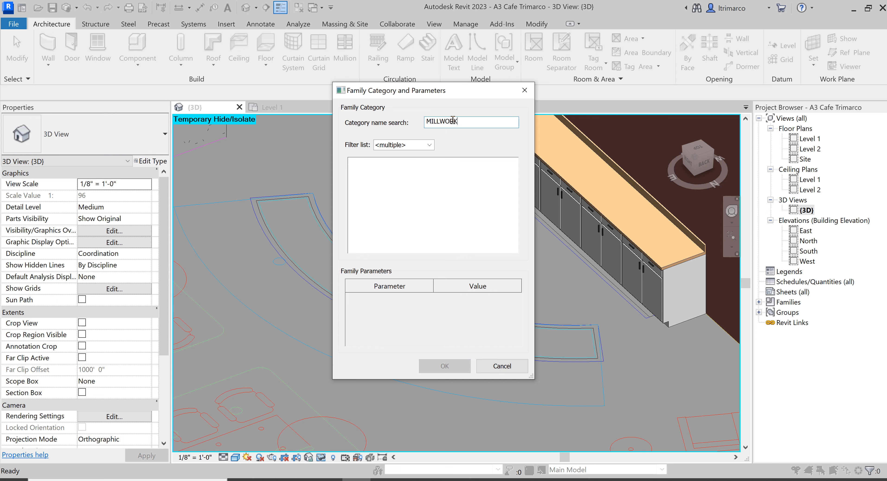
pyautogui.moveTo(462, 122); pyautogui.dragTo(417, 122)
pyautogui.moveTo(464, 121); pyautogui.dragTo(421, 120)
pyautogui.press('BackSpace')
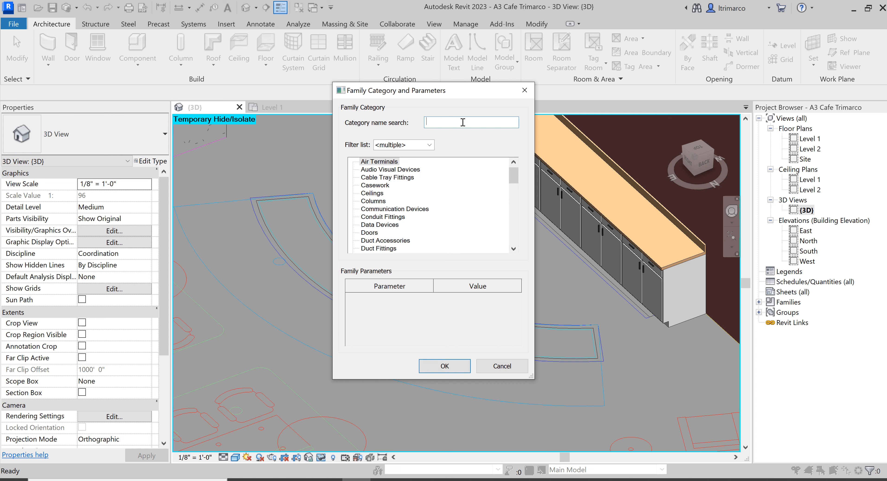
# Search the family categories for CASEWORK and assign the Casework category to the in-place model.
pyautogui.write('CASEWORK')
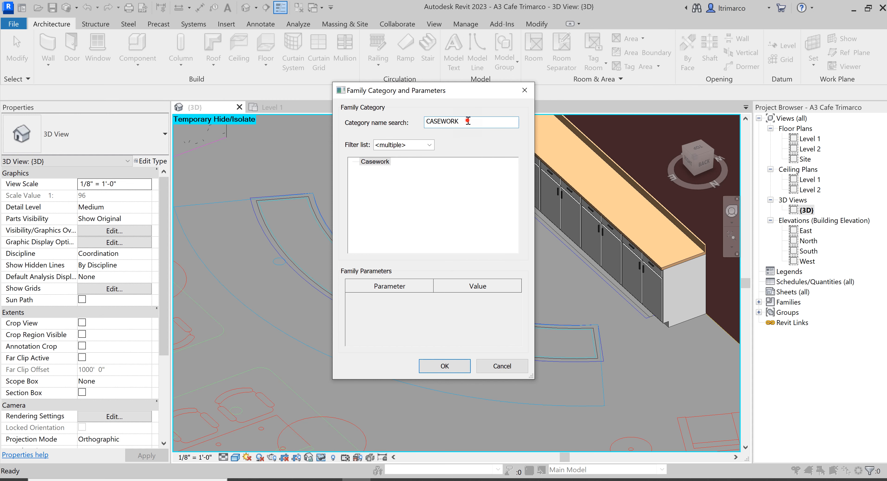
pyautogui.moveTo(469, 122); pyautogui.dragTo(407, 121)
pyautogui.click(448, 367)
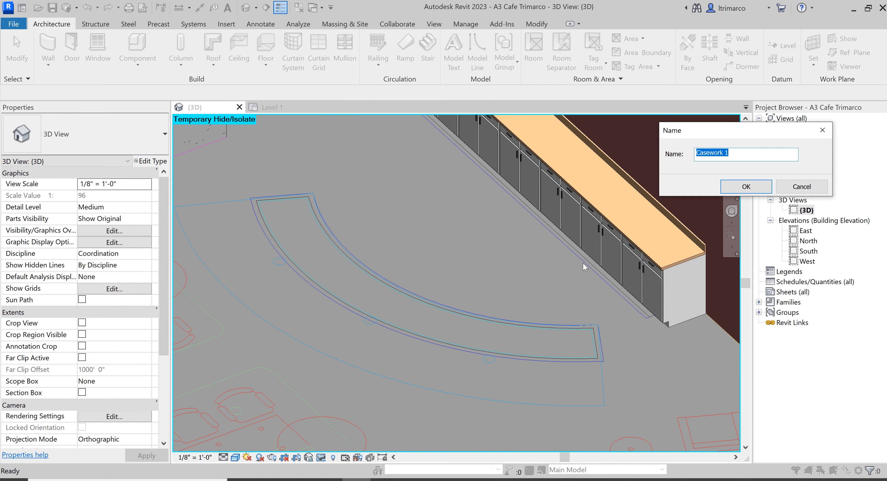
# Name the in-place casework model ARC ISLAND - TOEKICK.
pyautogui.moveTo(714, 134); pyautogui.dragTo(570, 141)
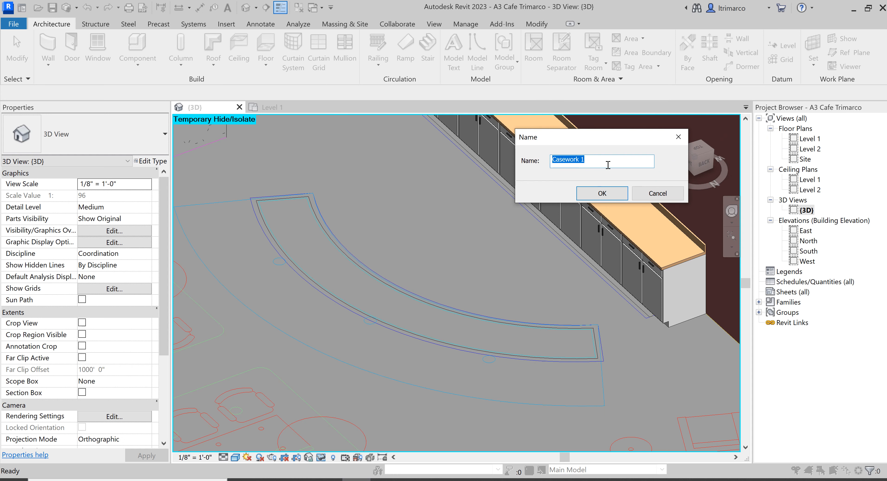
pyautogui.press('BackSpace')
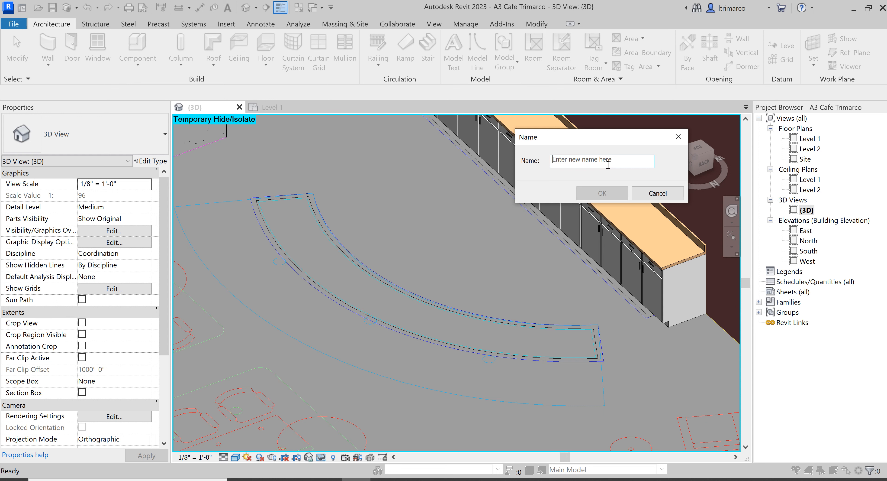
pyautogui.write('AR')
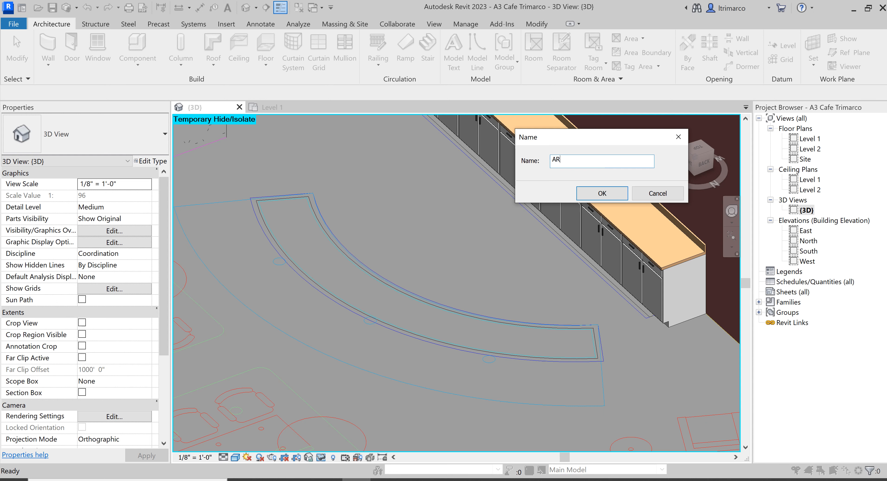
pyautogui.write('C ISLAND - TOEKICK')
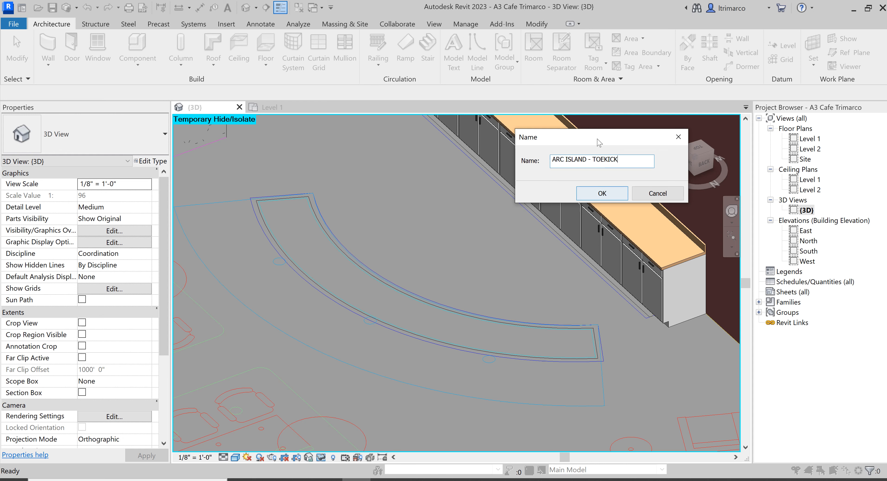
pyautogui.moveTo(598, 140); pyautogui.dragTo(571, 160)
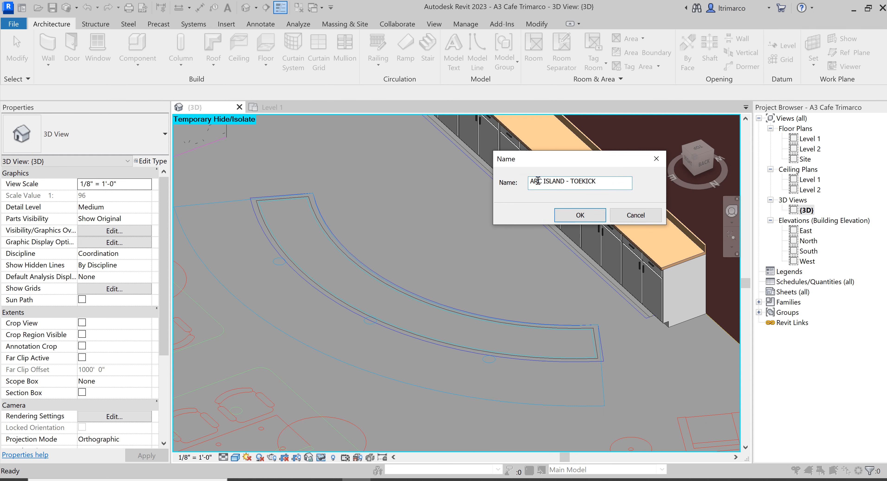
pyautogui.click(580, 215)
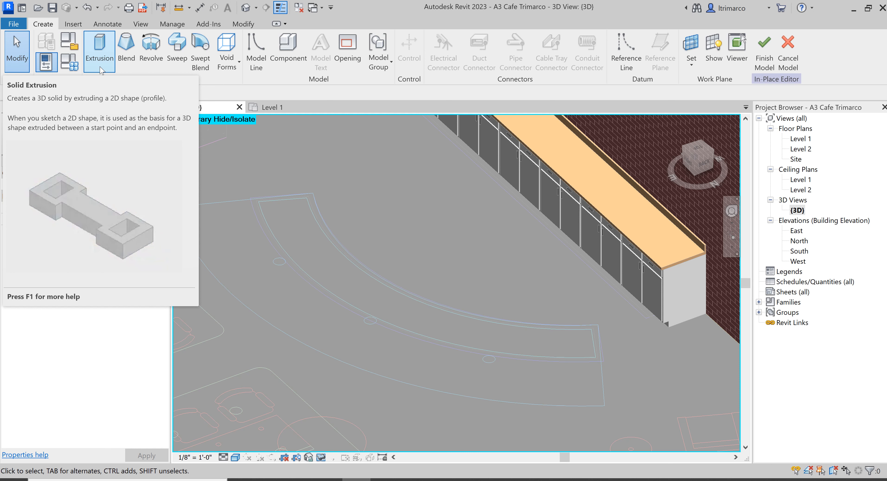
# Start a solid extrusion and use Pick Lines on the innermost island outline's far short end and both long arcs.
pyautogui.click(100, 55)
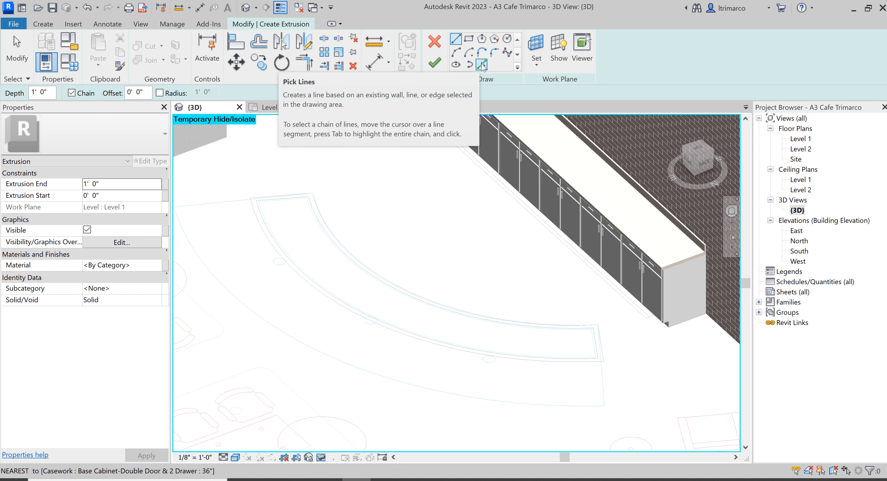
pyautogui.click(482, 65)
pyautogui.scroll(5, 276, 206)
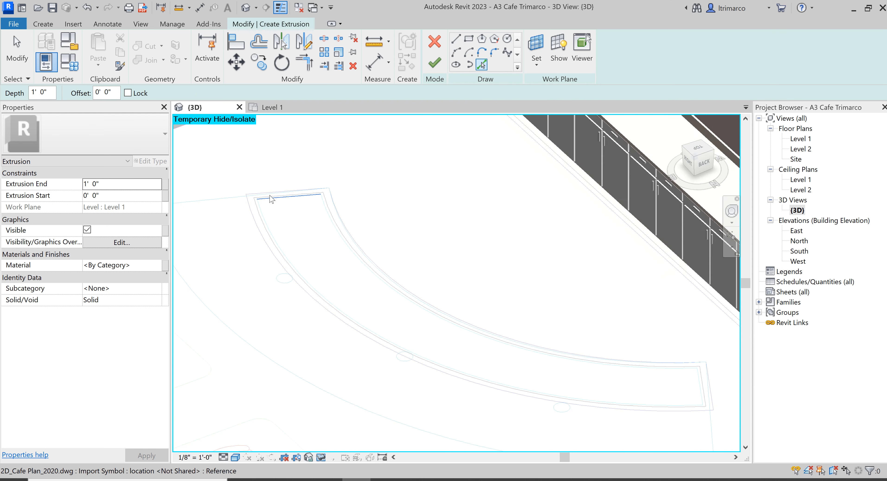
pyautogui.scroll(3, 275, 207)
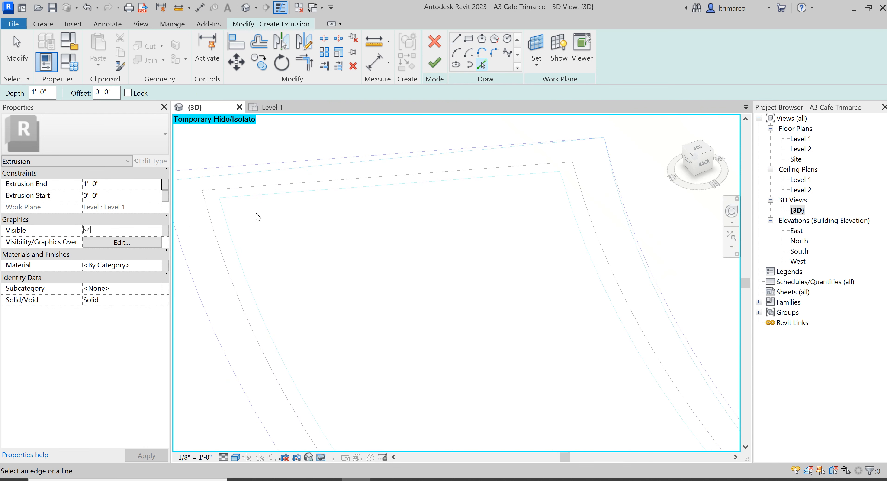
pyautogui.click(261, 194)
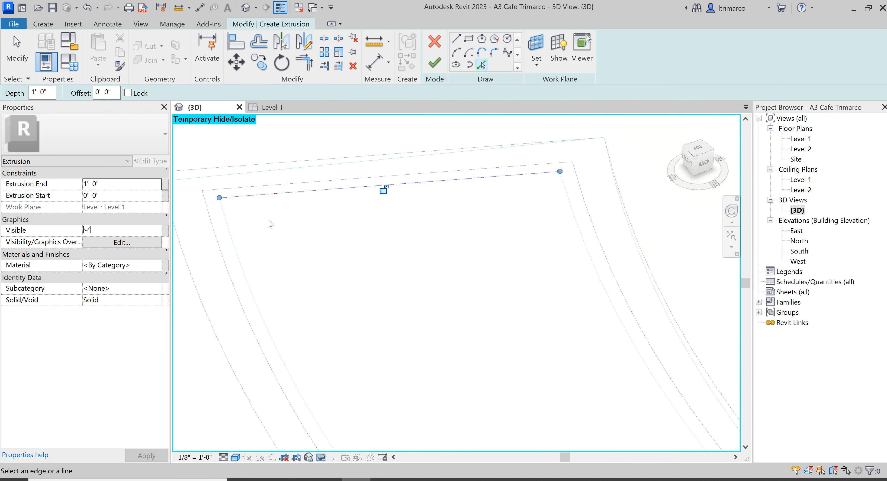
pyautogui.click(231, 234)
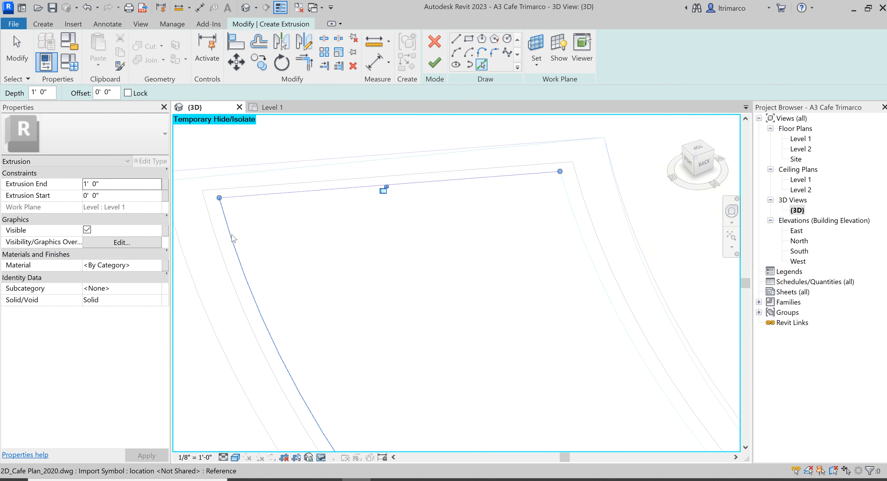
pyautogui.click(575, 209)
# Pick the innermost outline's remaining short end line, nearest the base cabinets' end panel, to close the extrusion profile.
pyautogui.scroll(-1, 411, 162)
pyautogui.scroll(-5, 410, 160)
pyautogui.moveTo(559, 323); pyautogui.dragTo(228, 148, button='middle')
pyautogui.moveTo(501, 269); pyautogui.dragTo(404, 269, button='middle')
pyautogui.scroll(5, 603, 330)
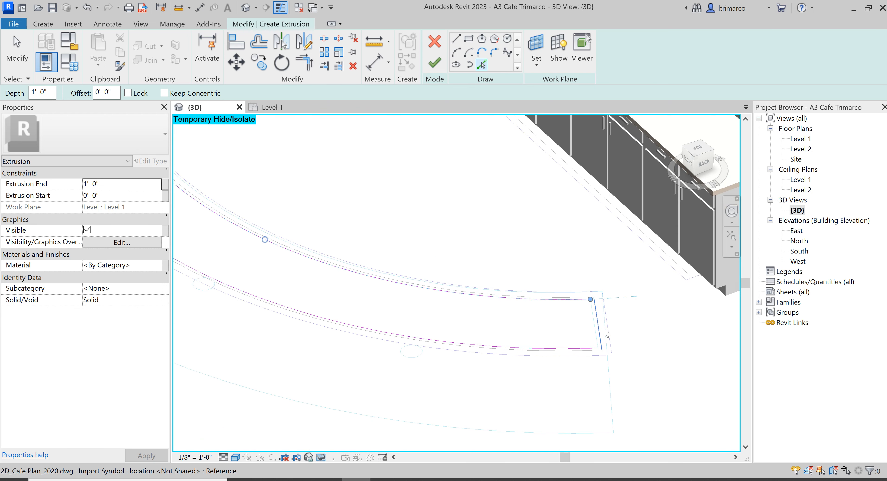
pyautogui.click(596, 331)
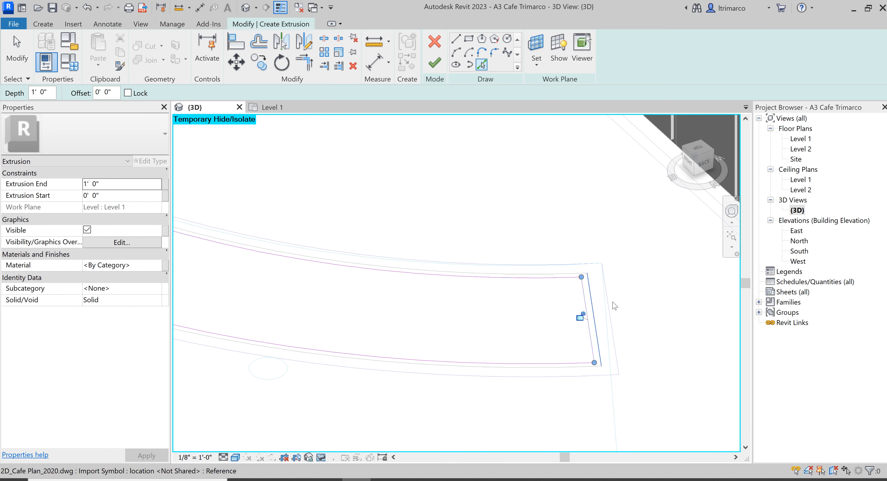
# Set the toekick's extrusion end to 4" and finish the extrusion sketch.
pyautogui.scroll(-2, 624, 320)
pyautogui.scroll(-3, 616, 315)
pyautogui.scroll(2, 275, 237)
pyautogui.click(123, 196)
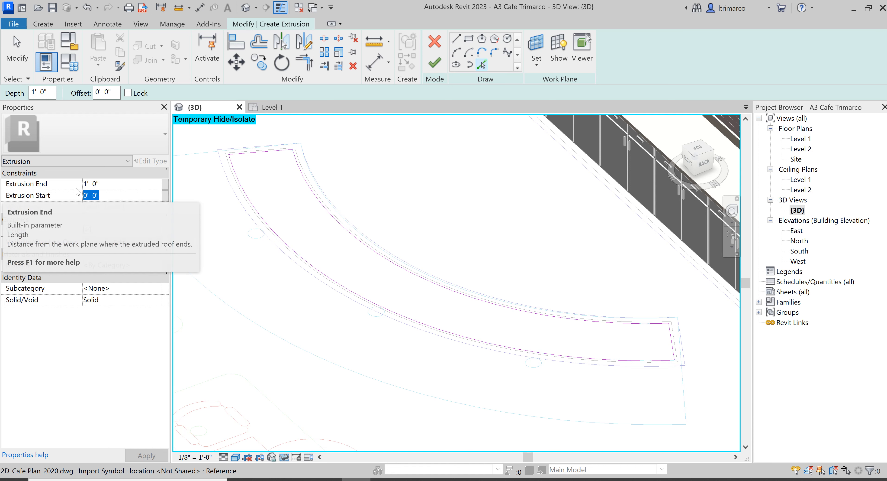
pyautogui.click(159, 182)
pyautogui.press('BackSpace')
pyautogui.write('4')
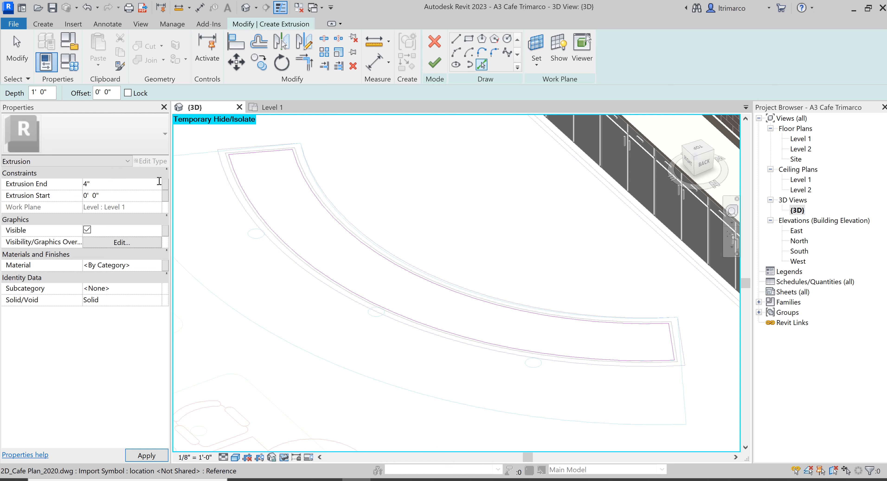
pyautogui.write('"')
pyautogui.click(111, 194)
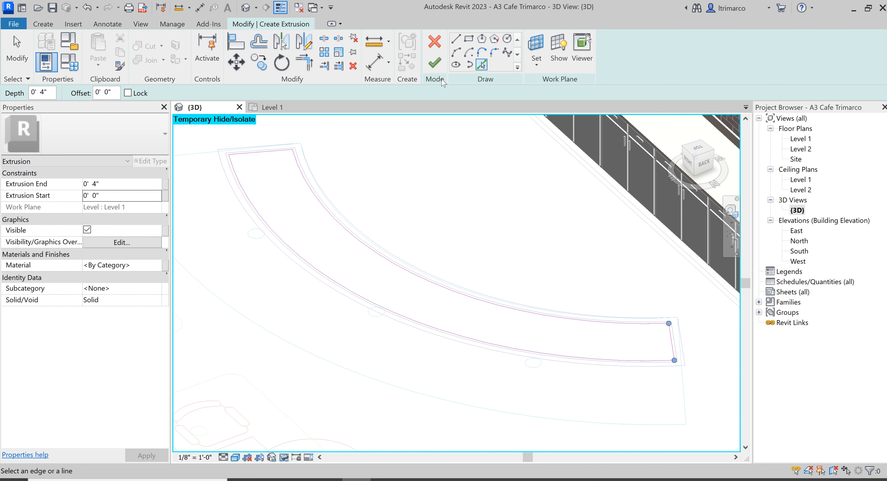
pyautogui.click(435, 63)
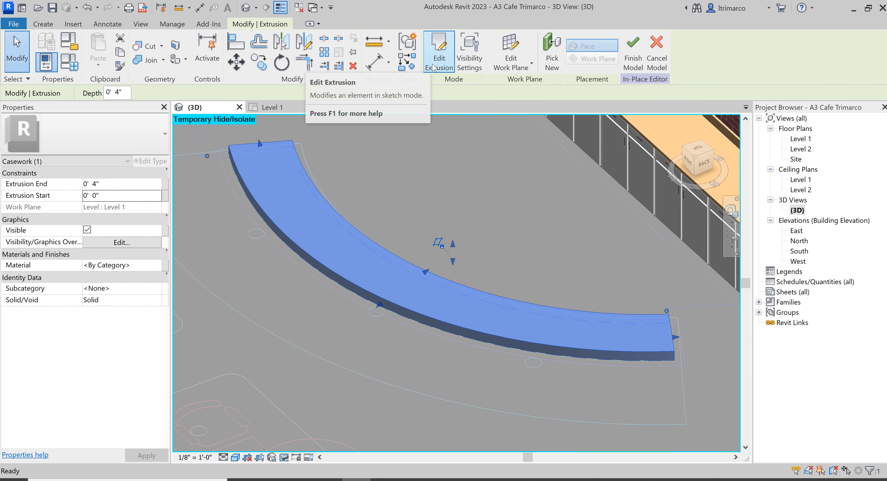
pyautogui.scroll(-3, 469, 359)
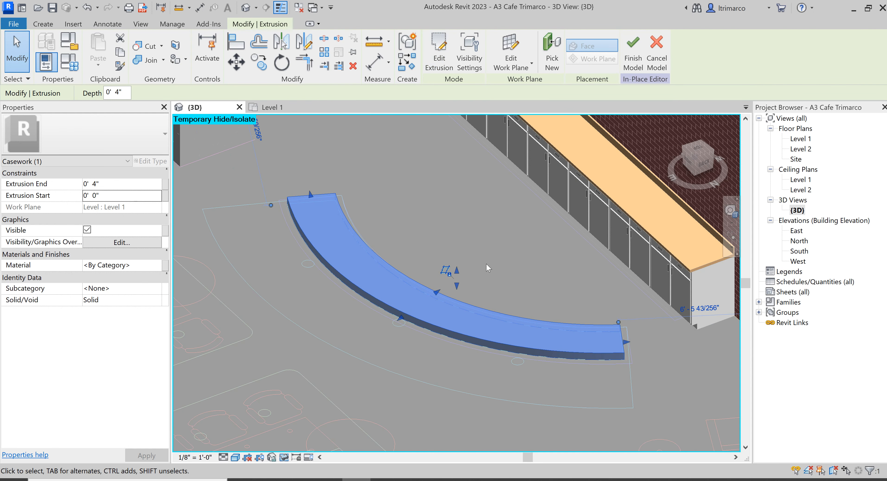
pyautogui.scroll(8, 291, 198)
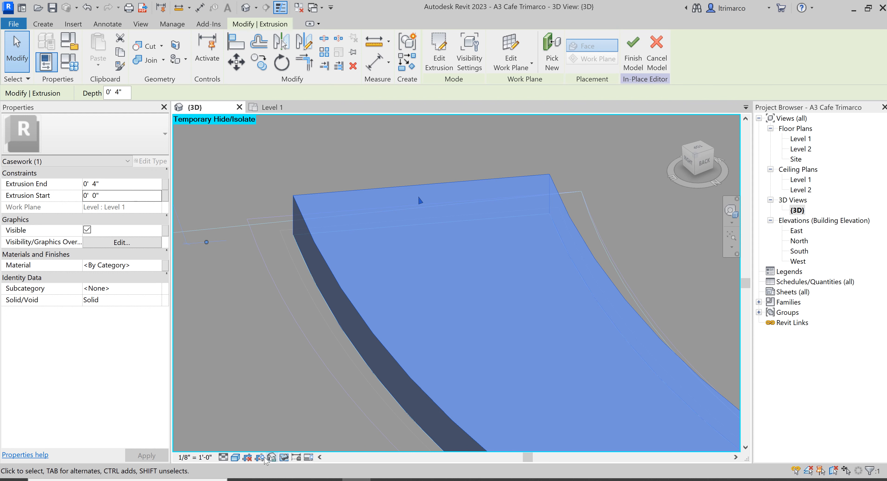
pyautogui.click(284, 457)
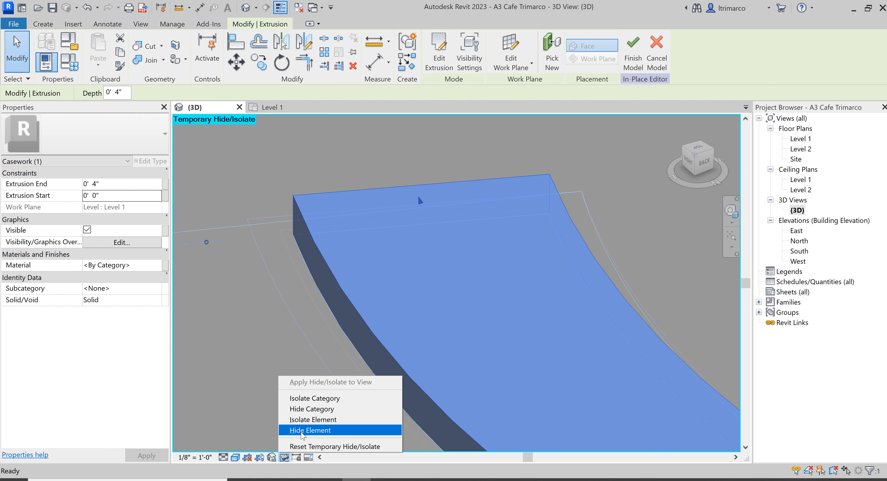
pyautogui.rightClick(309, 205)
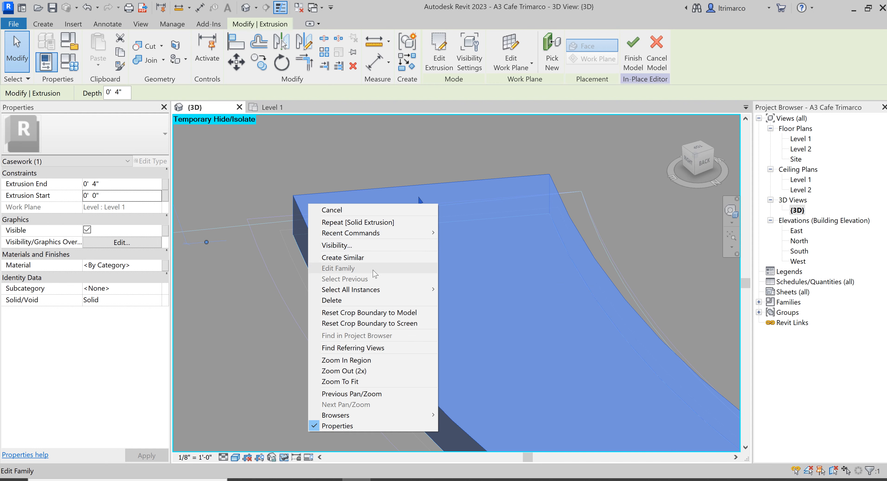
pyautogui.click(253, 341)
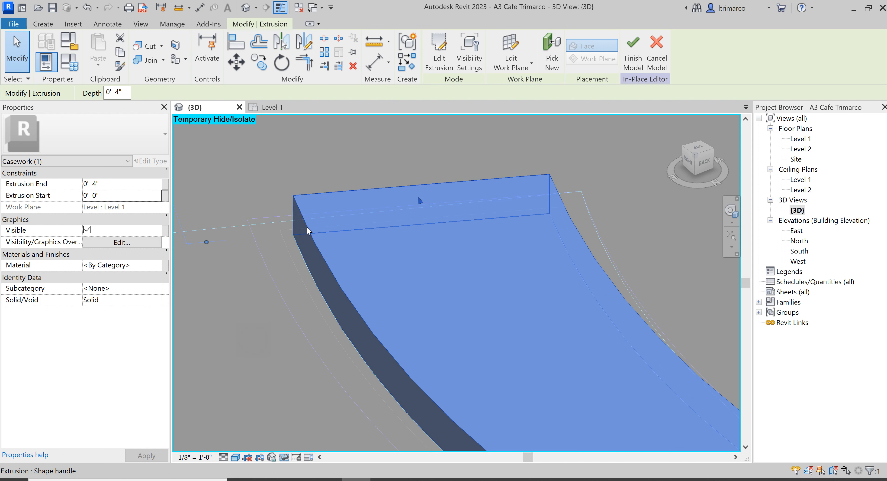
pyautogui.click(327, 191)
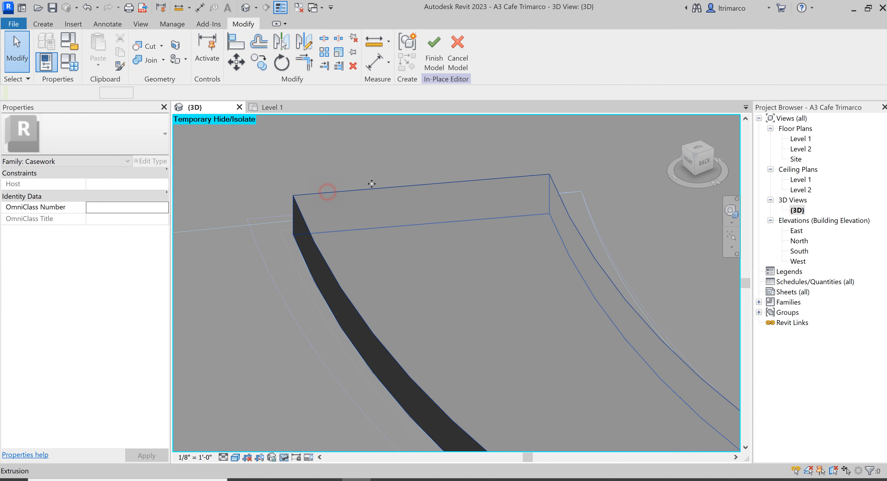
pyautogui.click(354, 203)
pyautogui.rightClick(353, 194)
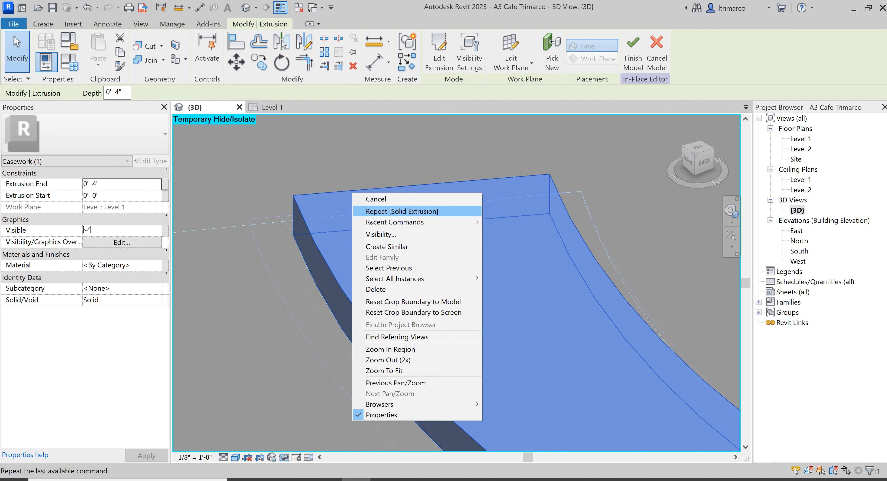
# Temporarily hide the toekick extrusion element in the 3D view and finish the in-place model.
pyautogui.click(284, 457)
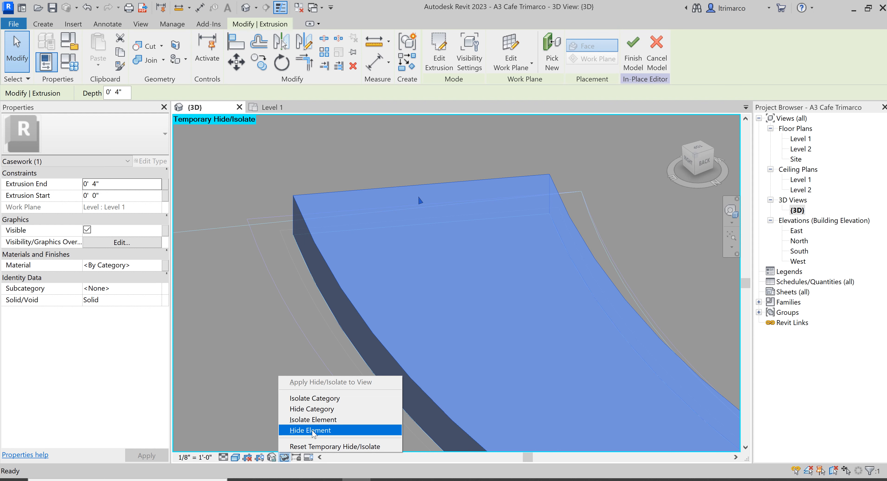
pyautogui.click(313, 431)
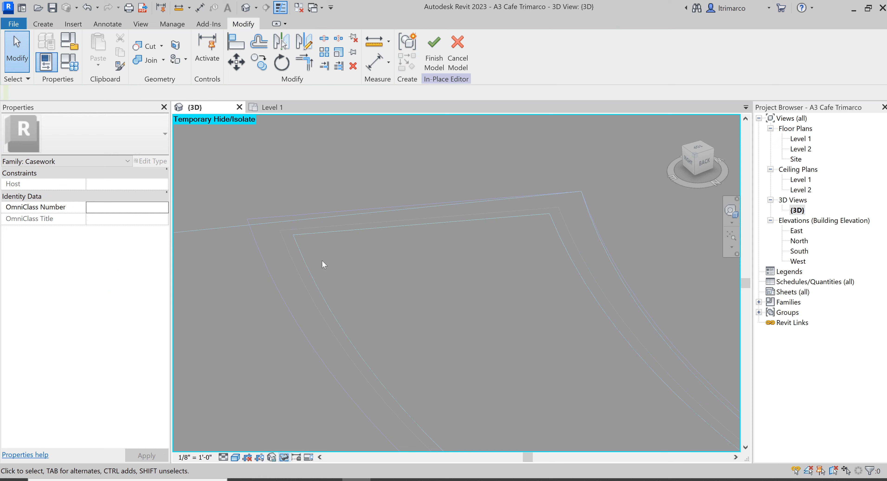
pyautogui.click(434, 52)
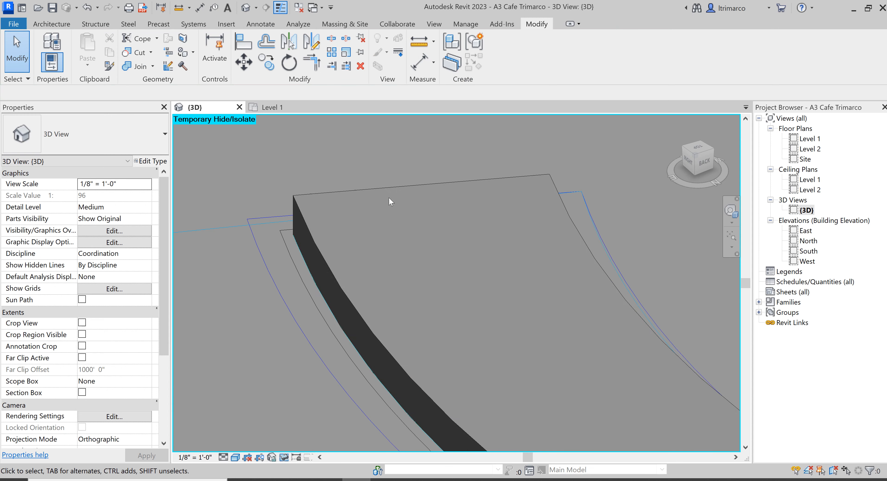
# Hide the curved island's toekick element in the 3D view.
pyautogui.click(348, 189)
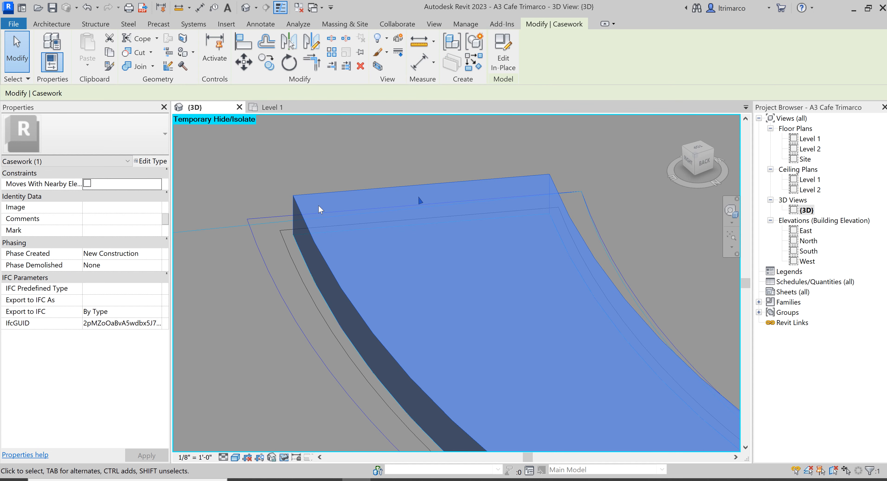
pyautogui.click(325, 195)
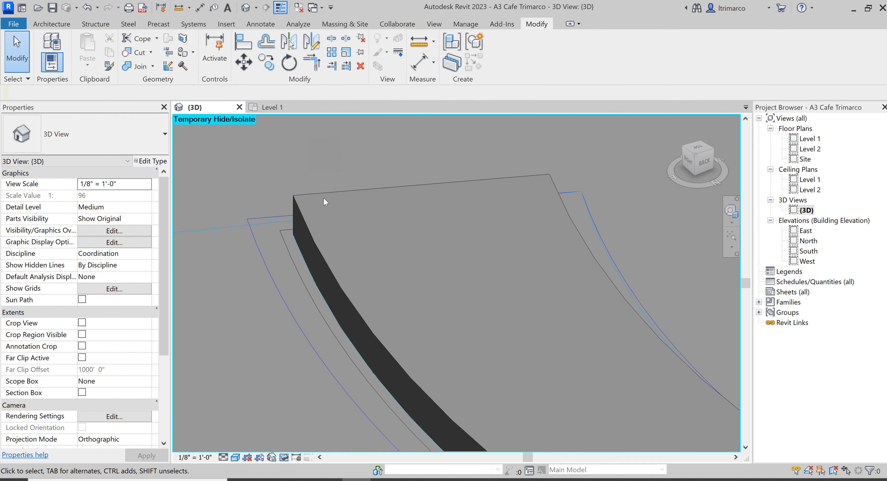
pyautogui.click(337, 220)
pyautogui.rightClick(339, 193)
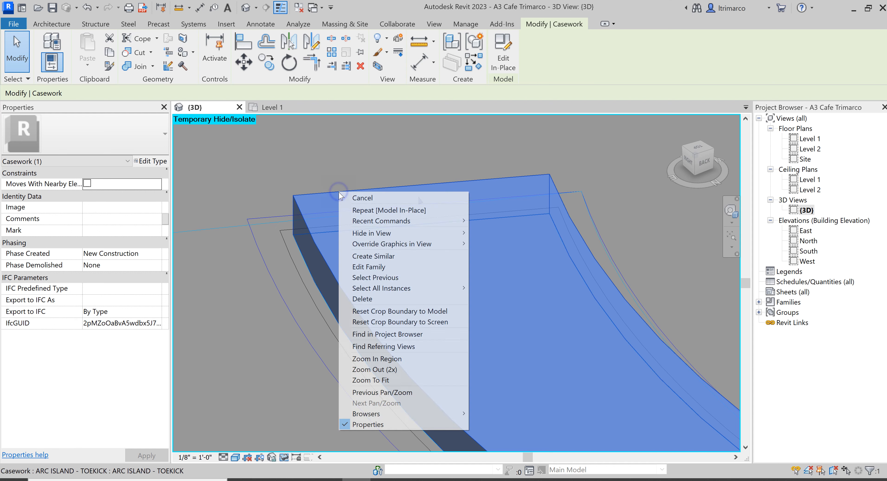
pyautogui.moveTo(382, 238)
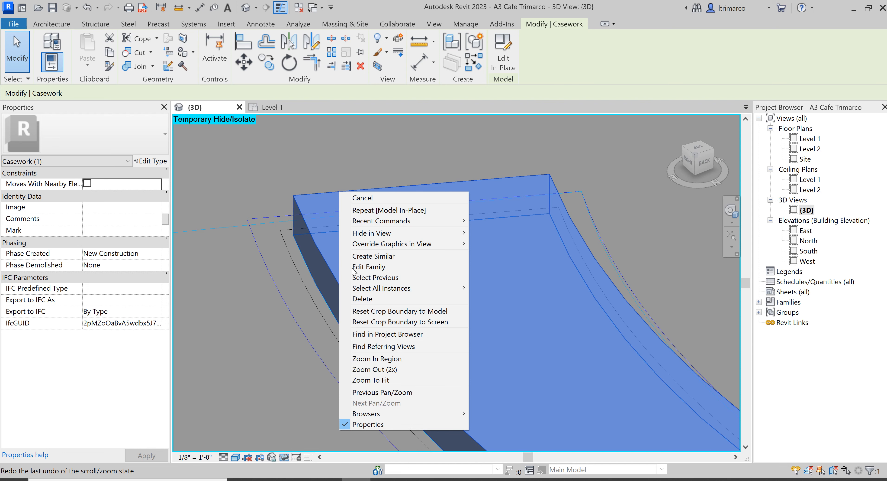
pyautogui.click(487, 237)
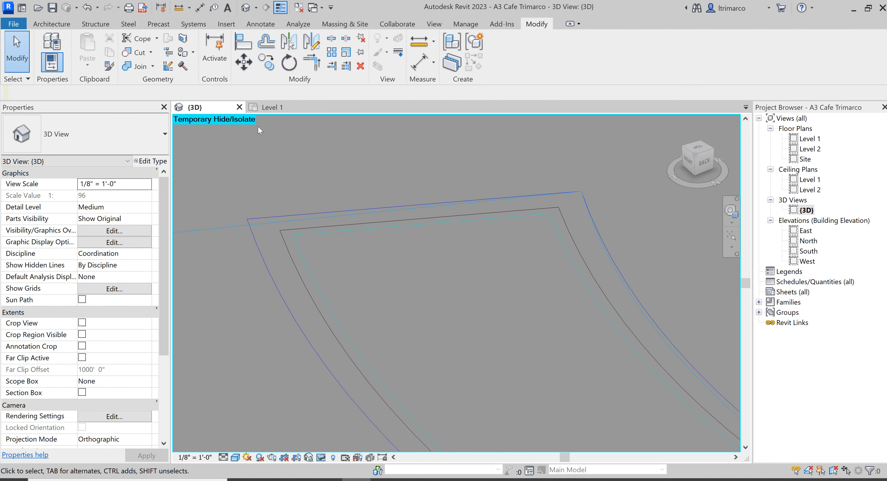
# Start a new in-place model in the Casework category, named "ARC ISLAND - BASE".
pyautogui.click(51, 25)
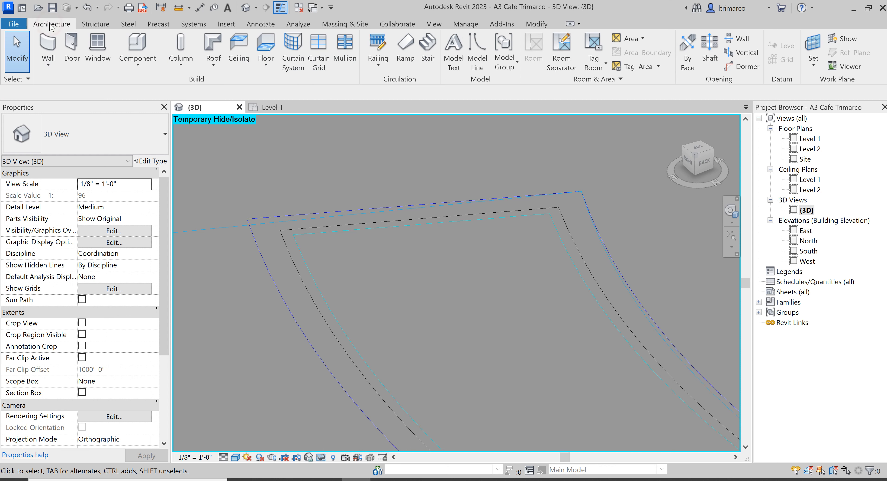
pyautogui.click(149, 69)
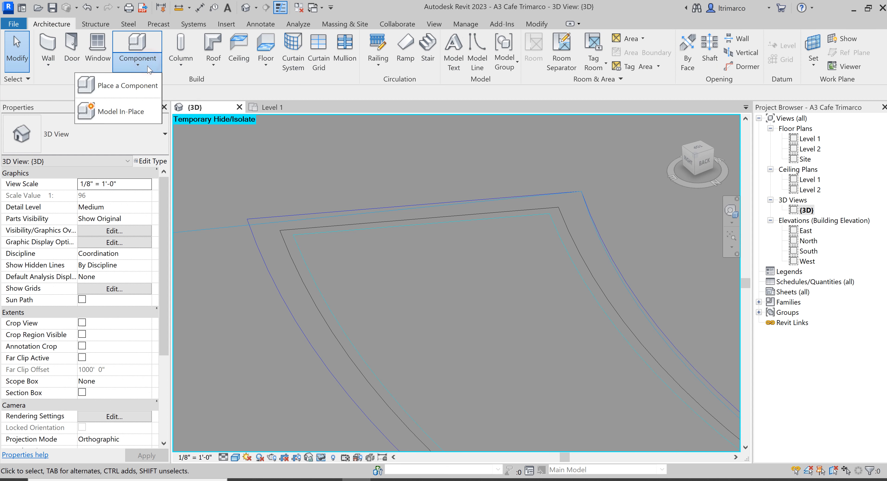
pyautogui.click(131, 118)
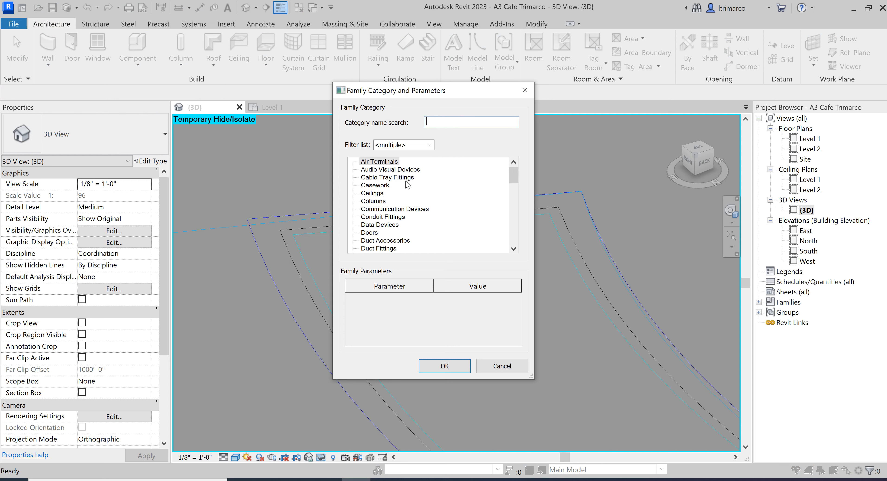
pyautogui.click(386, 188)
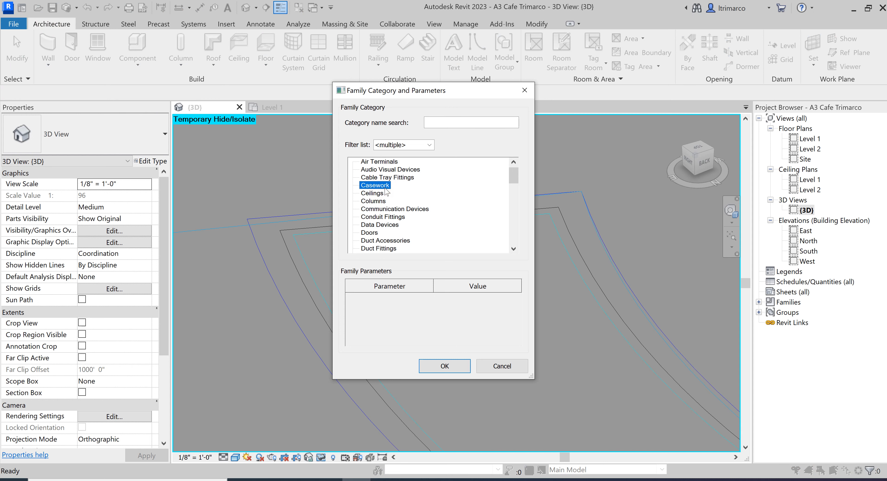
pyautogui.click(454, 365)
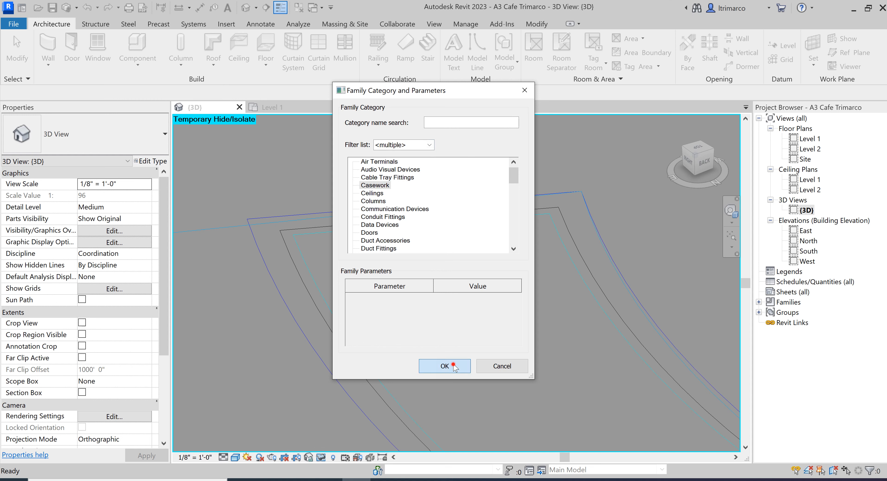
pyautogui.write('ARC ISA')
pyautogui.press('BackSpace')
pyautogui.write('LAND')
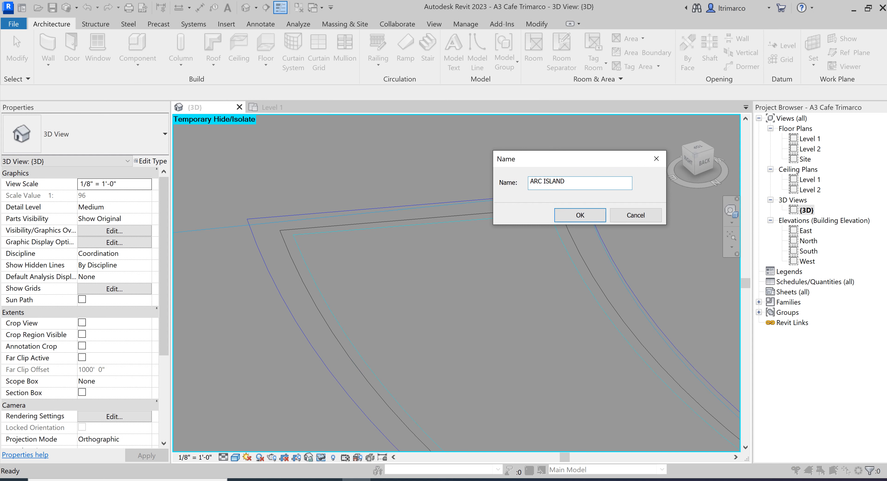
pyautogui.write(' - BASE')
pyautogui.press('Return')
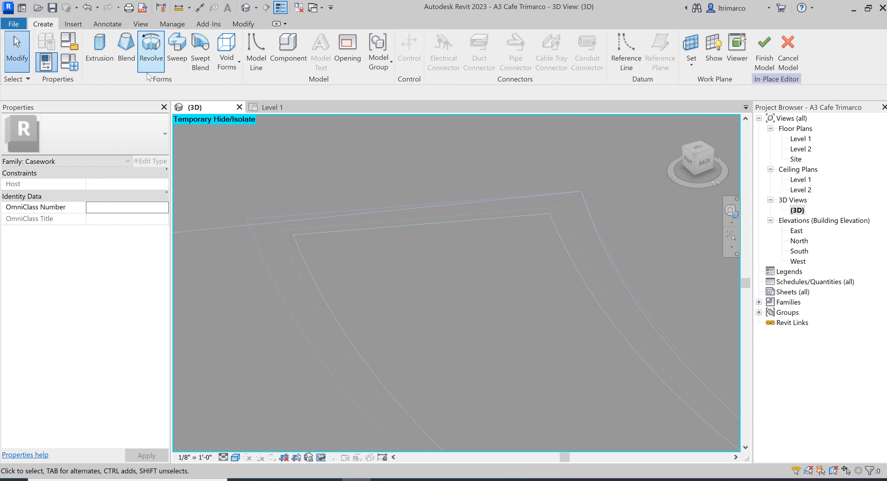
# Start a solid extrusion and use Pick Lines on the middle island outline's two short ends and both long arcs.
pyautogui.click(103, 70)
pyautogui.click(481, 64)
pyautogui.scroll(1, 412, 303)
pyautogui.click(296, 215)
pyautogui.click(262, 224)
pyautogui.scroll(-2, 260, 217)
pyautogui.click(449, 222)
pyautogui.scroll(-3, 414, 280)
pyautogui.moveTo(544, 350); pyautogui.dragTo(379, 285, button='middle')
pyautogui.scroll(4, 657, 322)
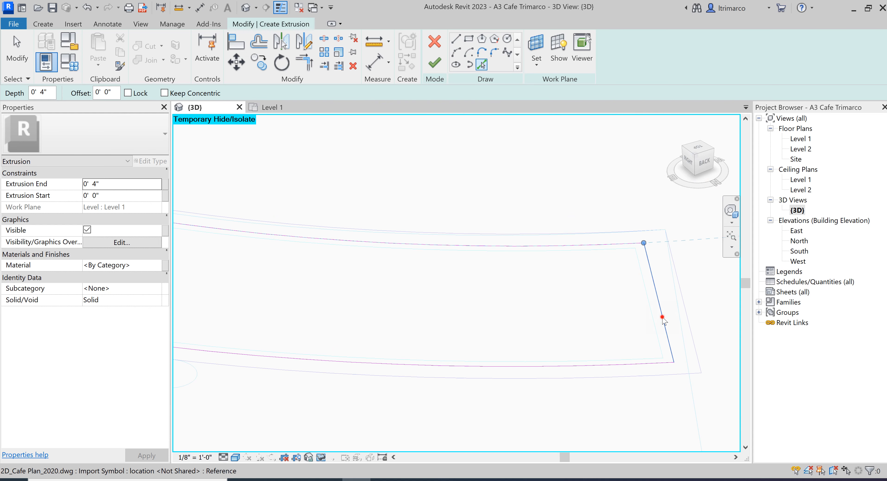
pyautogui.click(664, 321)
# Set the base's extrusion start to 4" and extrusion end to 2' 10", and apply the values.
pyautogui.scroll(-5, 549, 317)
pyautogui.moveTo(447, 209); pyautogui.dragTo(481, 222, button='middle')
pyautogui.scroll(-1, 481, 221)
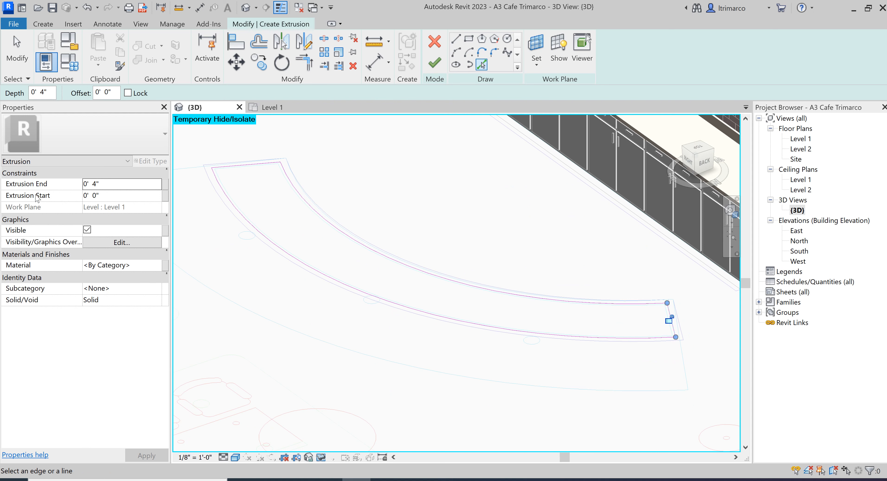
pyautogui.click(104, 195)
pyautogui.write('4"')
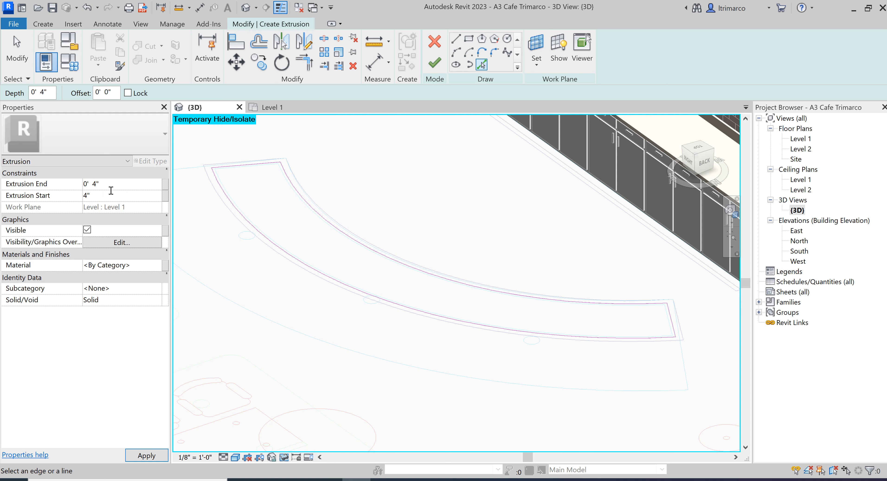
pyautogui.click(115, 187)
pyautogui.press('BackSpace')
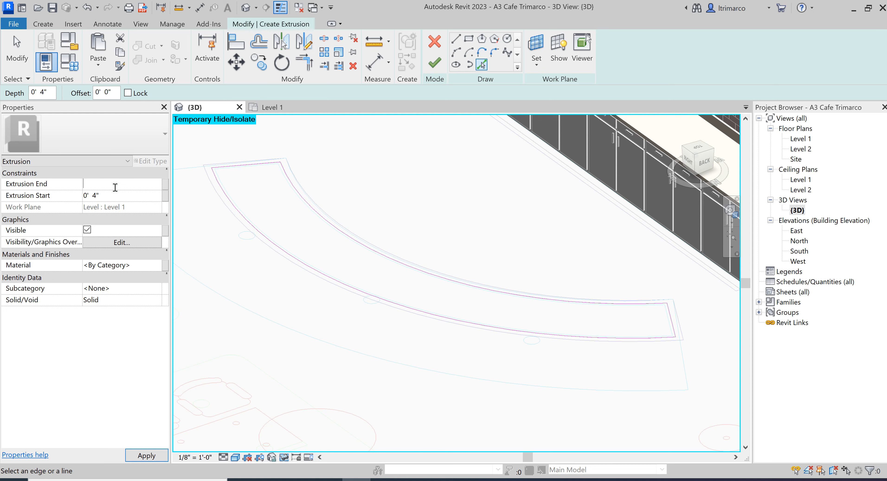
pyautogui.write('2\'  10"')
pyautogui.click(108, 196)
pyautogui.click(137, 453)
# Finish the base's extrusion sketch and complete its in-place model.
pyautogui.click(436, 65)
pyautogui.moveTo(430, 196); pyautogui.dragTo(481, 252, button='middle')
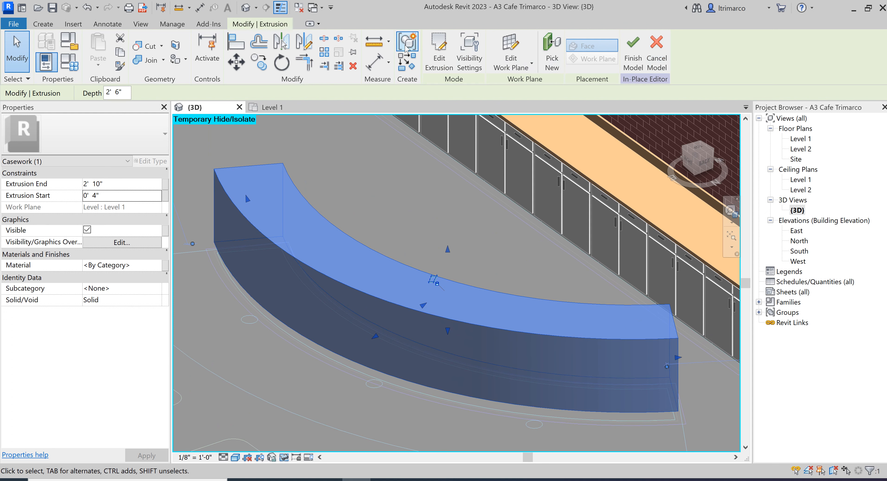
pyautogui.click(635, 58)
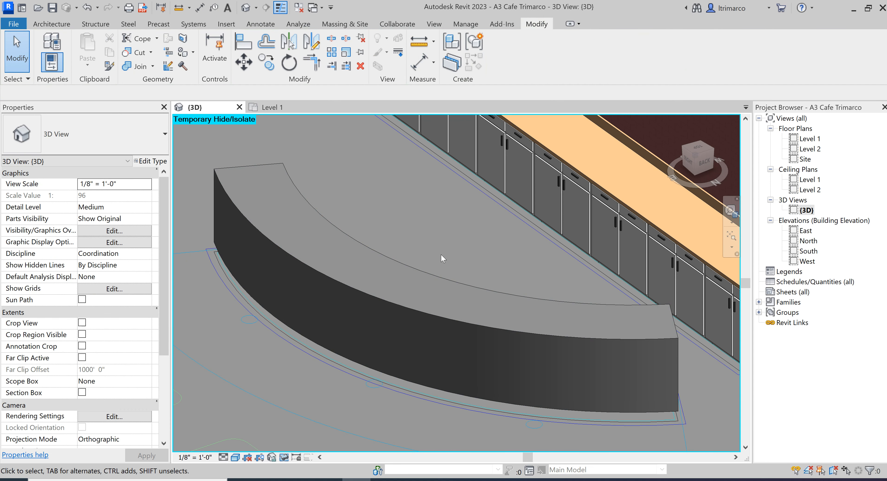
# Hide the island's base element in the 3D view to expose the plan outlines.
pyautogui.moveTo(441, 254); pyautogui.dragTo(421, 243, button='middle')
pyautogui.click(425, 272)
pyautogui.press('h')
pyautogui.press('h')
# Start a new in-place casework model for the island's countertop, with a name beginning "ARC ISLAND - CO".
pyautogui.scroll(-1, 425, 272)
pyautogui.click(50, 26)
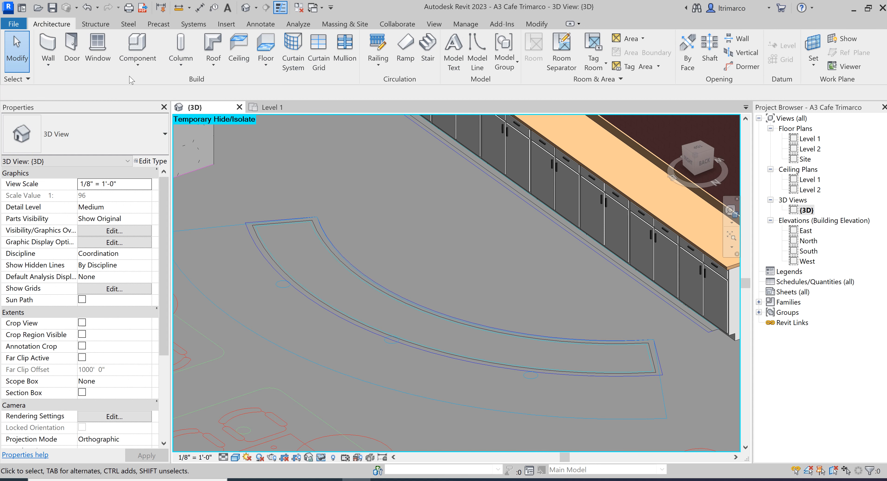
pyautogui.click(138, 63)
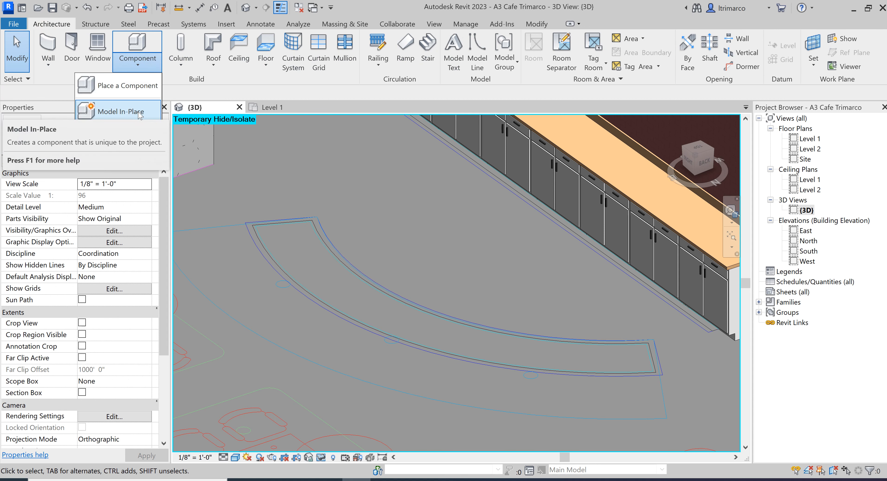
pyautogui.click(120, 111)
pyautogui.write('ARC ISLAND - CO')
pyautogui.press('Return')
# Start a solid extrusion and use Pick Lines on the outermost island outline's two short ends and both long arcs.
pyautogui.click(100, 57)
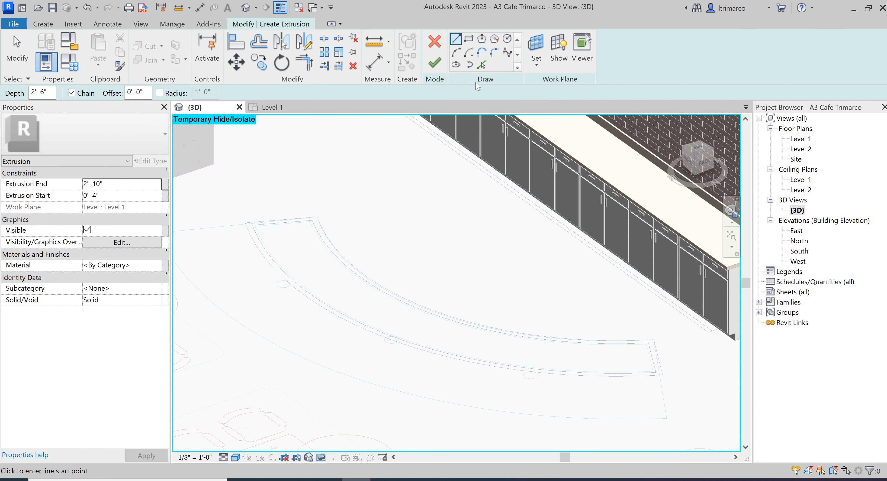
pyautogui.click(481, 65)
pyautogui.scroll(3, 255, 222)
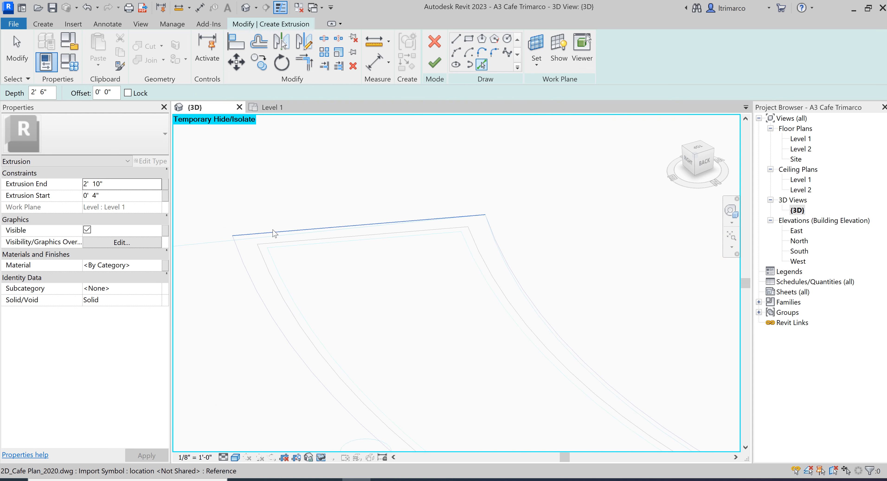
pyautogui.click(275, 233)
pyautogui.click(244, 264)
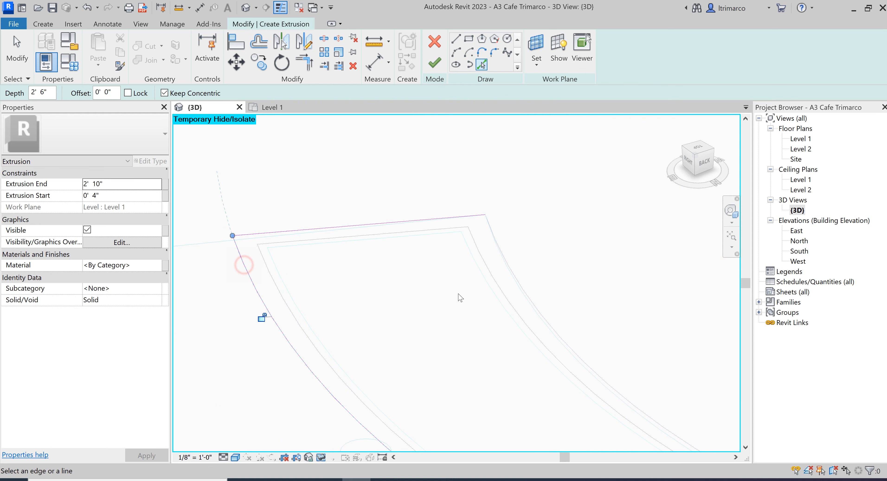
pyautogui.click(517, 282)
pyautogui.scroll(-3, 289, 224)
pyautogui.scroll(-1, 293, 228)
pyautogui.click(651, 339)
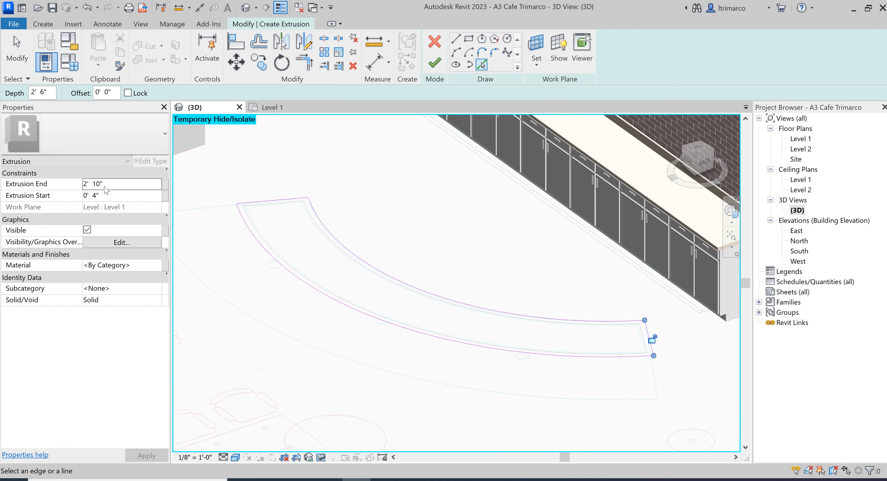
# Set the countertop's extrusion start to 2' 10" and extrusion end to 2' 11", and apply the values.
pyautogui.click(111, 195)
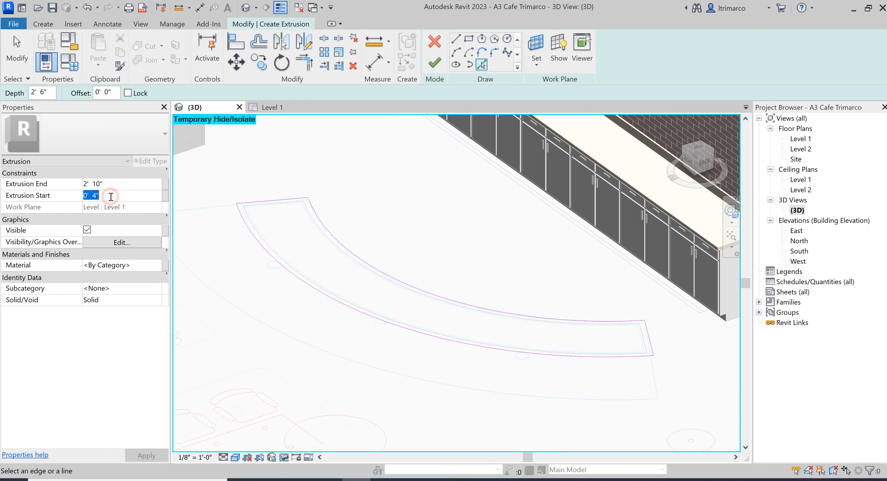
pyautogui.write("2'10")
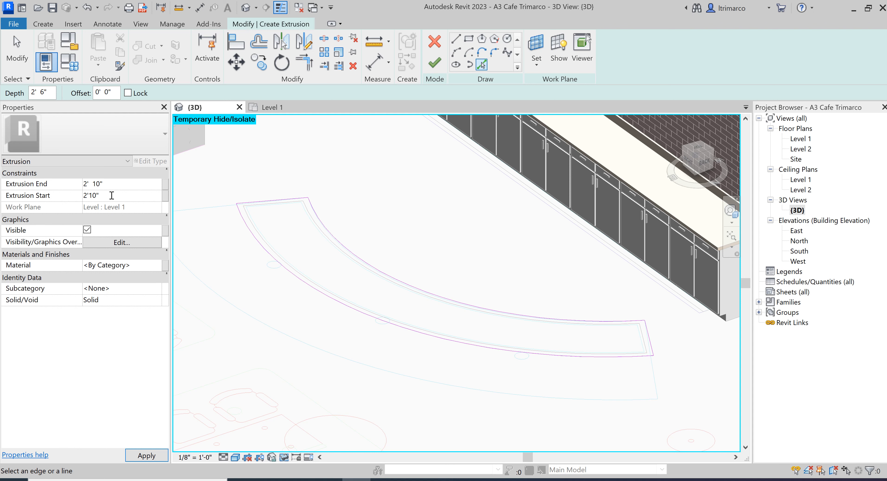
pyautogui.click(111, 185)
pyautogui.press('BackSpace')
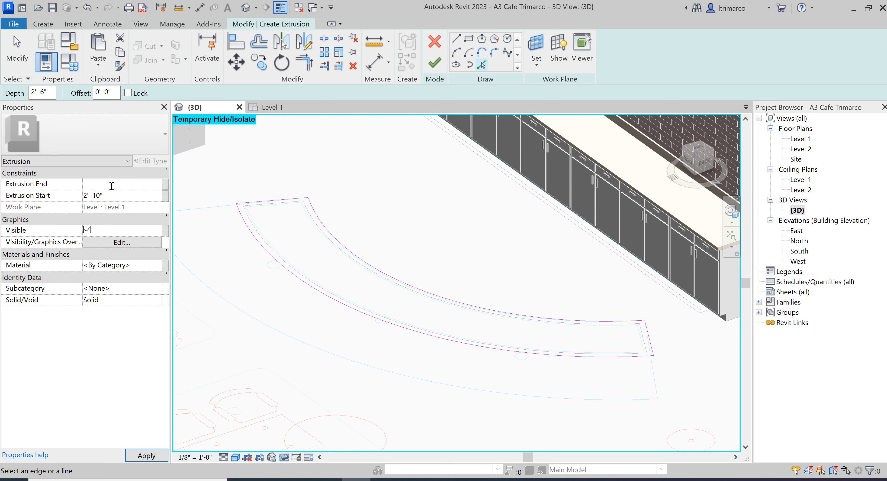
pyautogui.write('2\'11"')
pyautogui.click(119, 195)
pyautogui.click(144, 455)
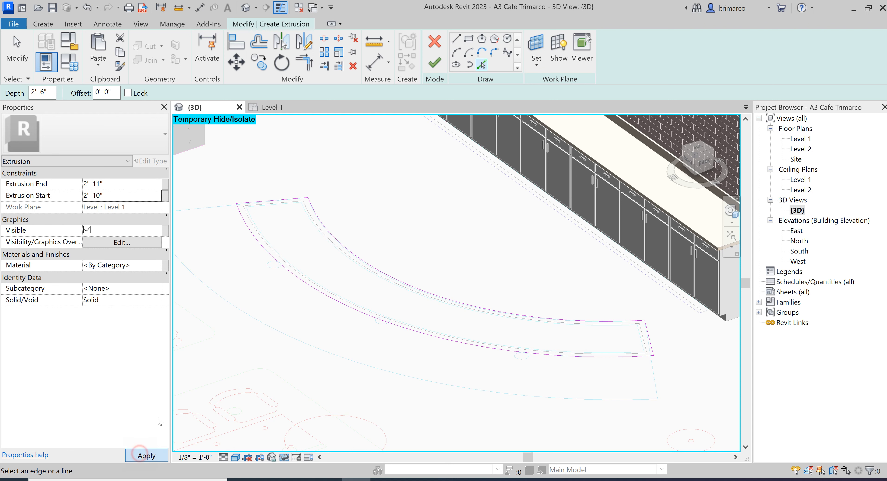
# Finish the countertop's extrusion sketch and complete its in-place model.
pyautogui.click(435, 64)
pyautogui.moveTo(443, 196); pyautogui.dragTo(453, 230, button='middle')
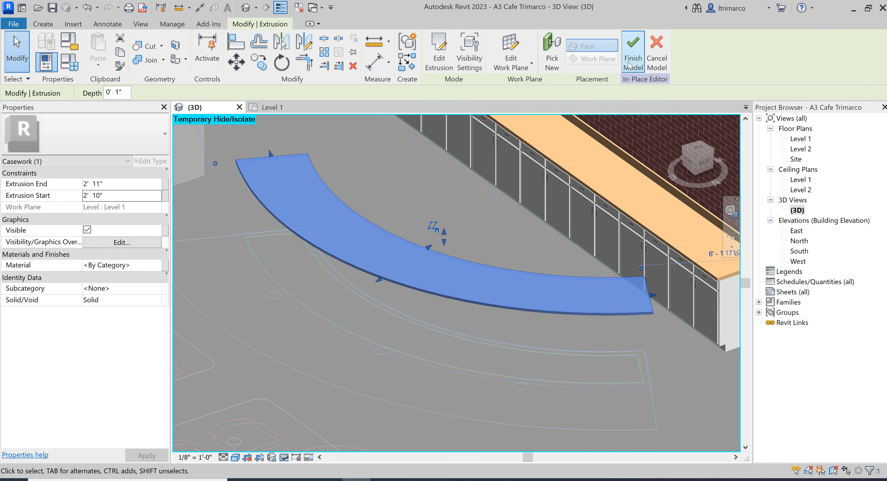
pyautogui.click(632, 55)
# Reset the temporary hide/isolate, and temporarily hide only the round concrete column in front of the island.
pyautogui.click(284, 457)
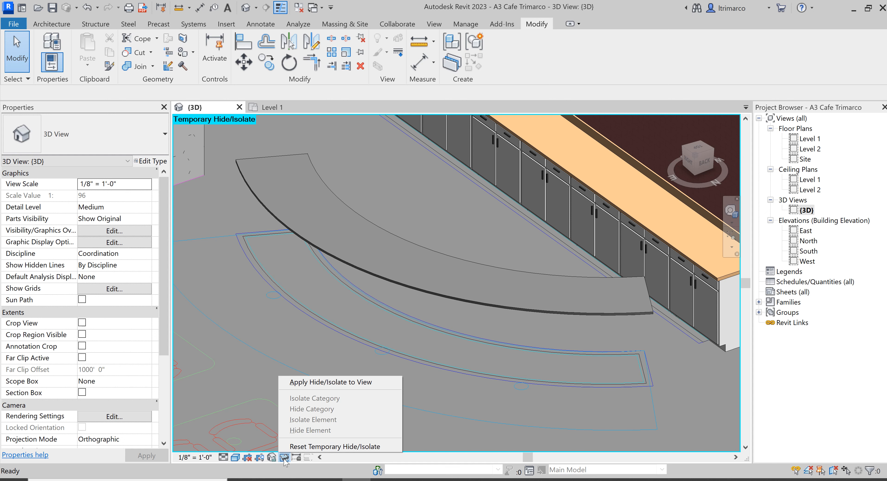
pyautogui.click(294, 449)
pyautogui.scroll(-3, 445, 303)
pyautogui.click(524, 384)
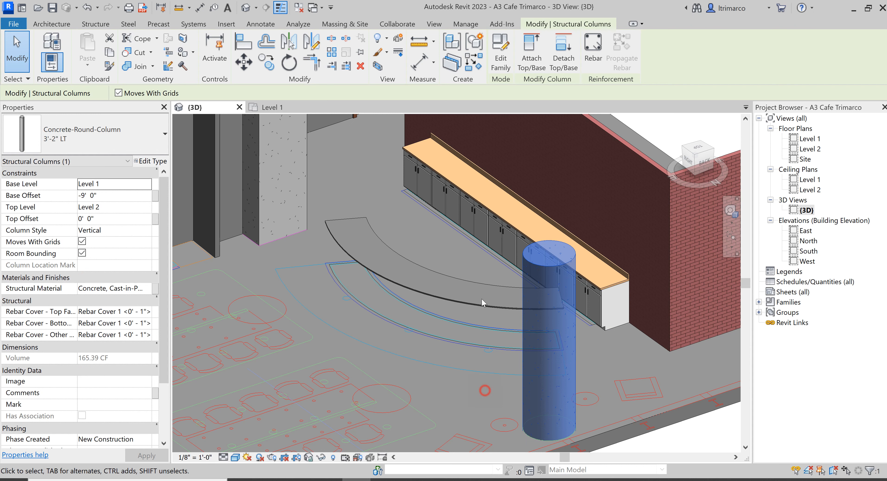
pyautogui.click(321, 457)
pyautogui.click(348, 435)
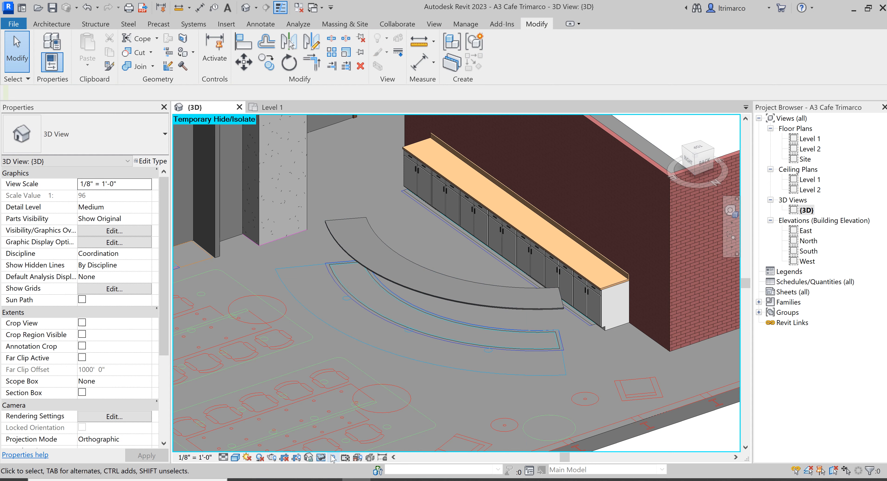
# Reveal the hidden elements and unhide the island's toekick element in the 3D view.
pyautogui.click(333, 459)
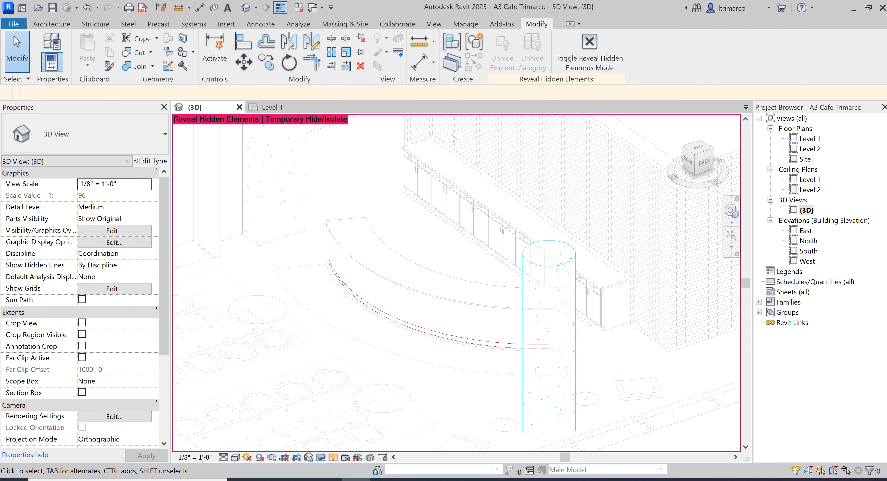
pyautogui.scroll(5, 324, 276)
pyautogui.keyDown('shift'); pyautogui.moveTo(396, 275); pyautogui.dragTo(407, 265, button='middle'); pyautogui.keyUp('shift')
pyautogui.click(323, 273)
pyautogui.rightClick(318, 269)
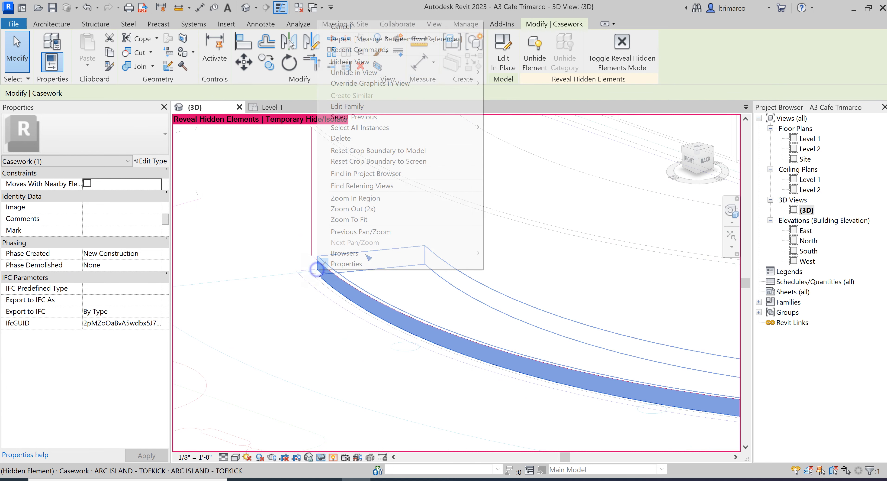
pyautogui.moveTo(362, 74)
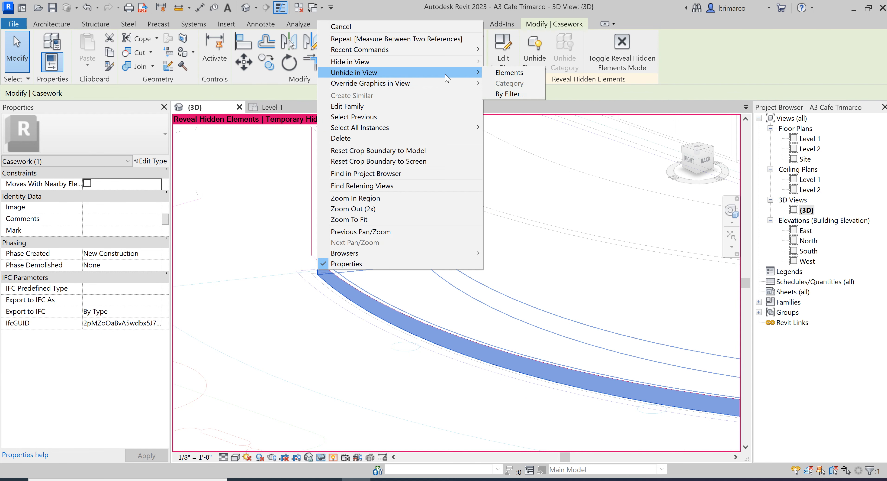
pyautogui.click(510, 73)
pyautogui.click(301, 359)
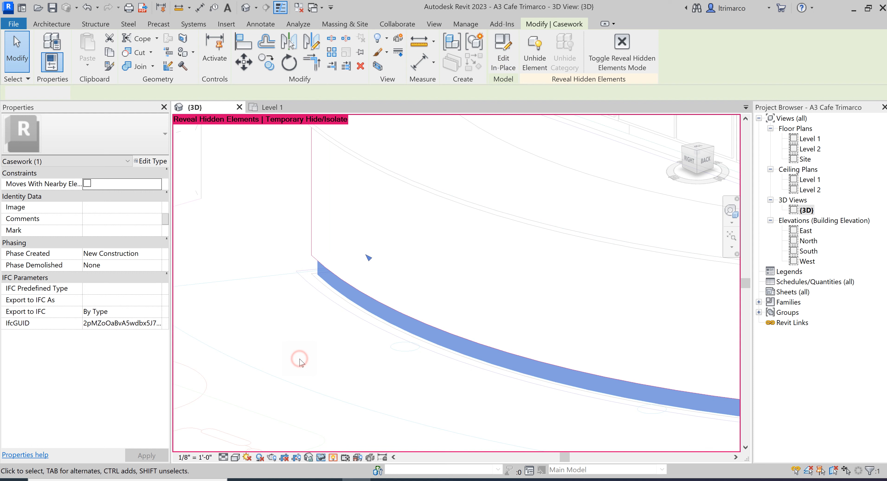
# Unhide the island's base element above the toekick in the 3D view.
pyautogui.click(308, 263)
pyautogui.rightClick(308, 263)
pyautogui.moveTo(395, 64)
pyautogui.click(474, 63)
pyautogui.click(310, 335)
# Leave Reveal Hidden Elements mode and set the 3D view's visual style to Shaded.
pyautogui.scroll(-3, 347, 371)
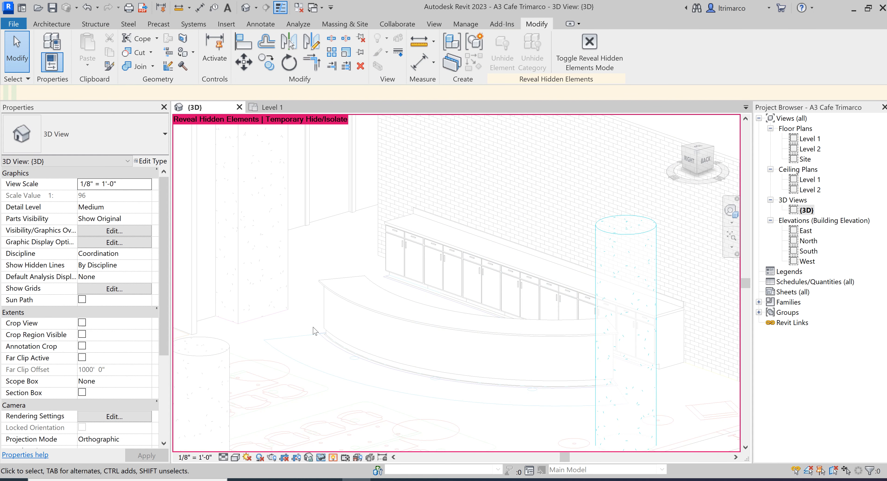
pyautogui.scroll(-1, 341, 373)
pyautogui.click(333, 457)
pyautogui.click(235, 457)
pyautogui.click(255, 401)
pyautogui.moveTo(462, 368)
pyautogui.keyDown('shift'); pyautogui.mouseDown(button='middle')
pyautogui.moveTo(509, 360)
pyautogui.moveTo(408, 338)
pyautogui.moveTo(444, 382)
pyautogui.mouseUp(button='middle'); pyautogui.keyUp('shift')
pyautogui.scroll(-2, 406, 338)
pyautogui.scroll(3, 448, 377)
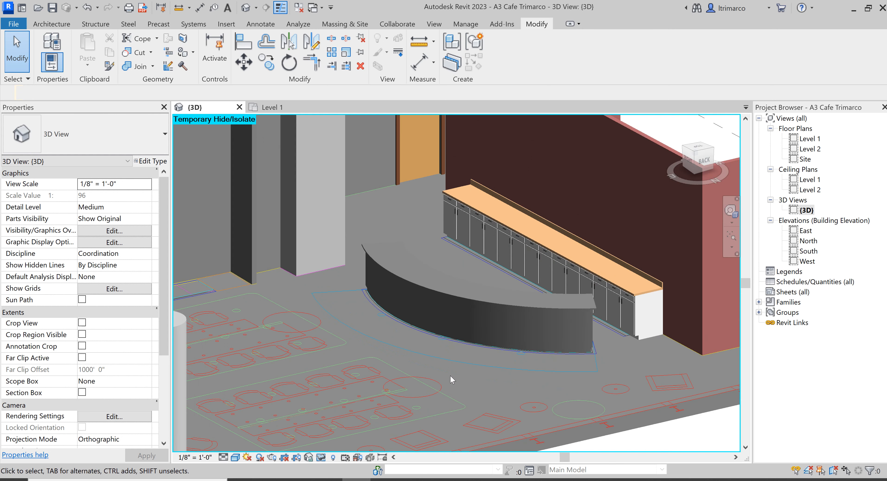
pyautogui.moveTo(479, 351); pyautogui.dragTo(462, 383, button='middle')
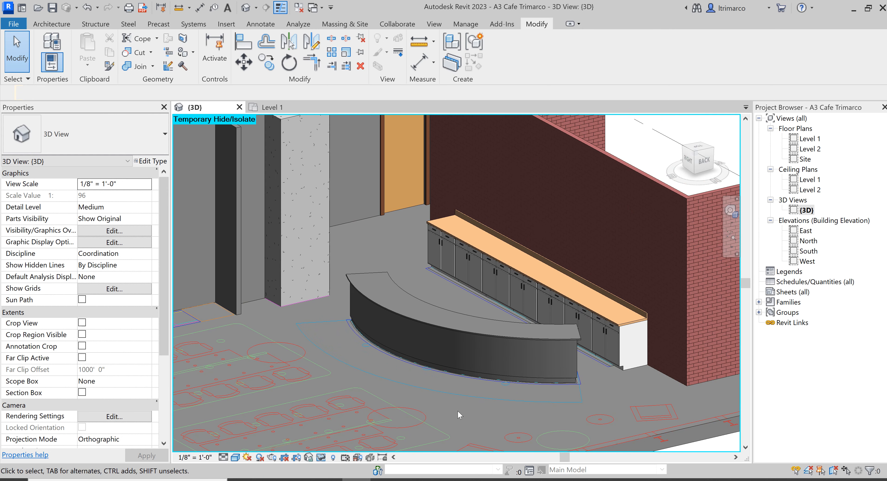